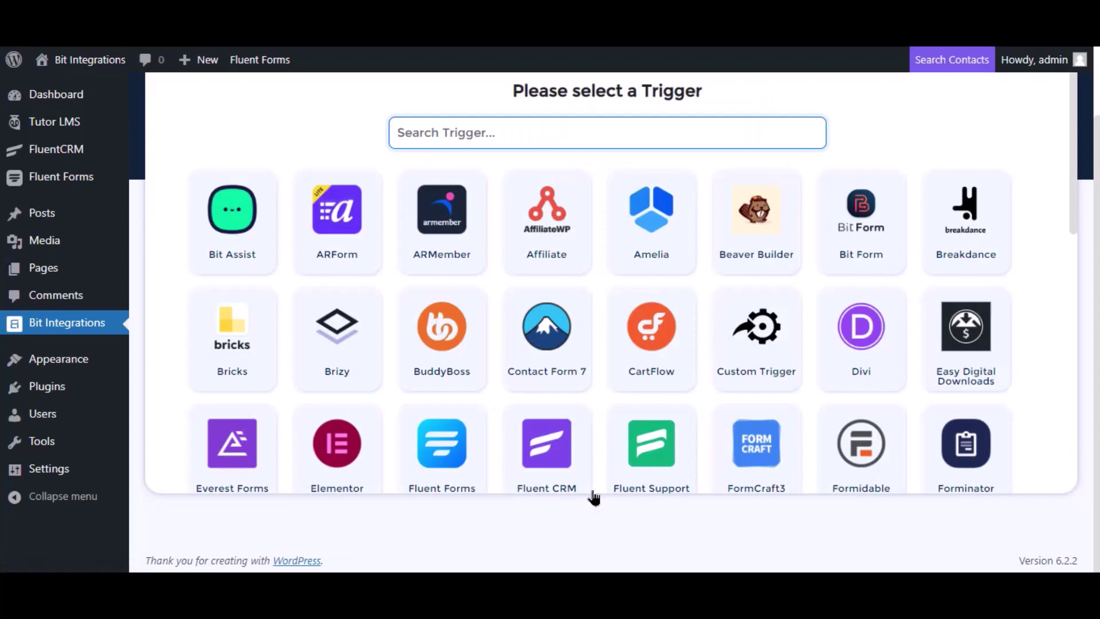
- Pick Tutor LMS as the trigger with task 'Complete a course' and course 'Any Course'
{"action": "left_click", "coordinate": [400, 123]}
{"action": "type", "text": "tu"}
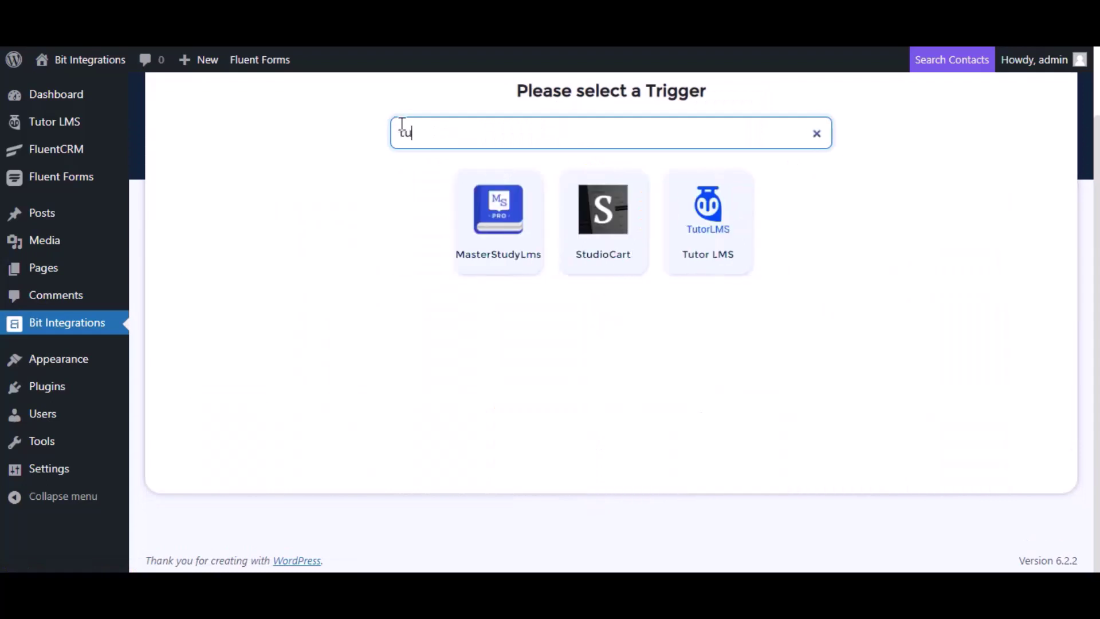
{"action": "left_click", "coordinate": [742, 233]}
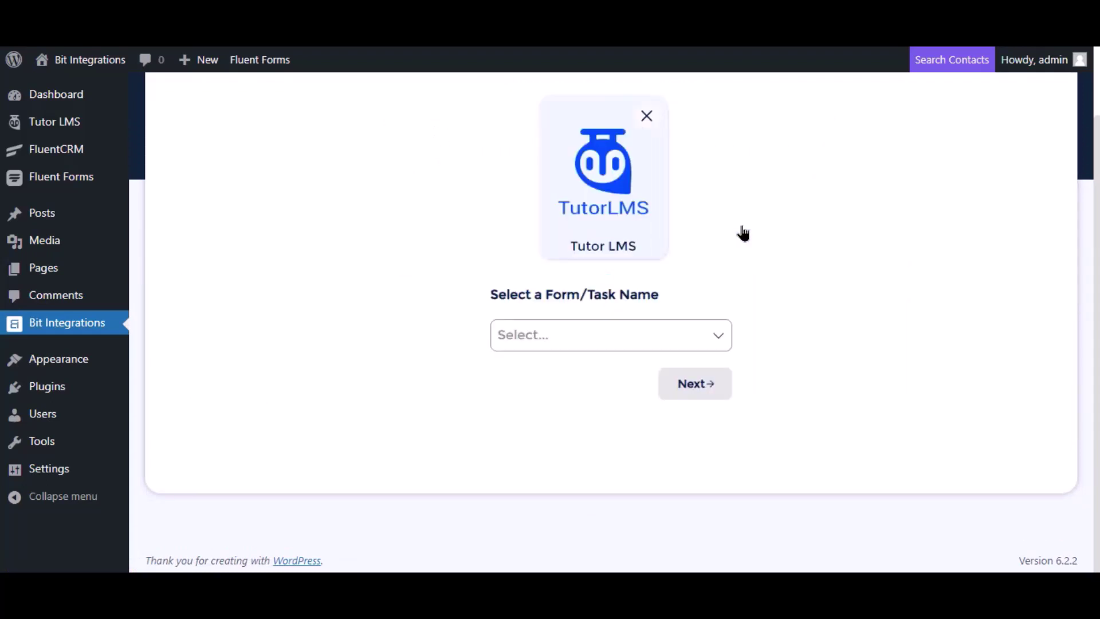
{"action": "left_click", "coordinate": [551, 334]}
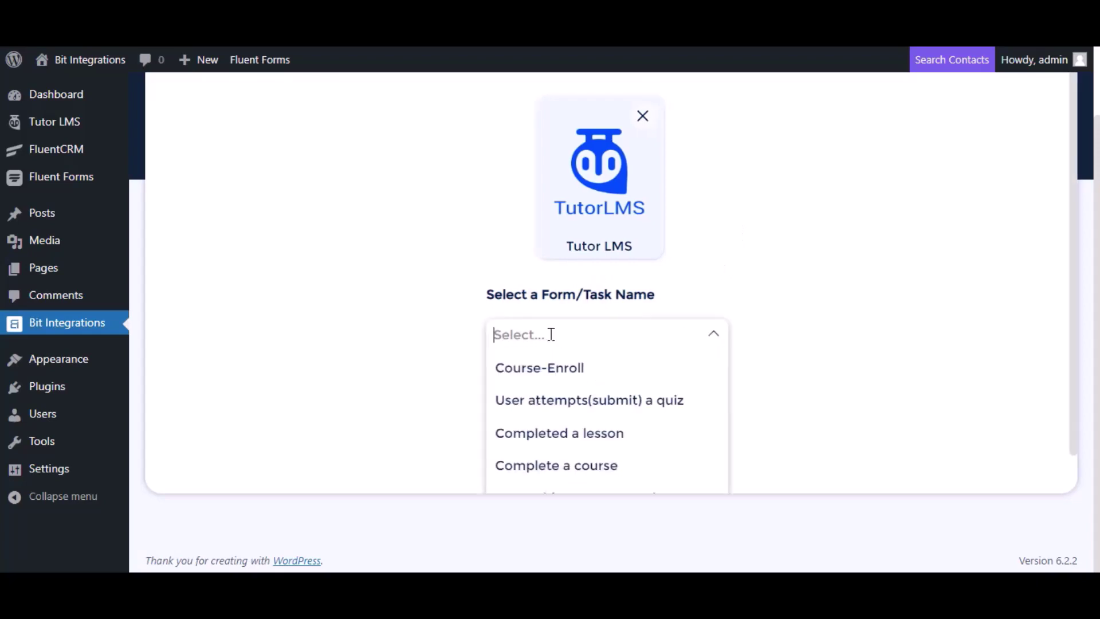
{"action": "left_click", "coordinate": [551, 467]}
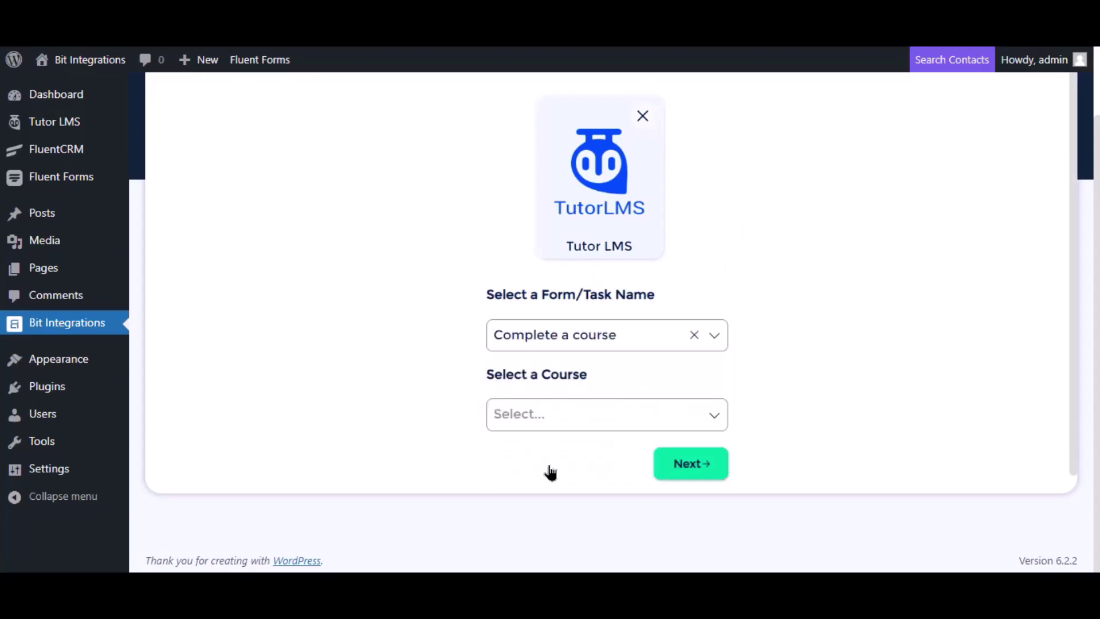
{"action": "scroll", "coordinate": [661, 321], "scroll_direction": "down", "scroll_amount": 2}
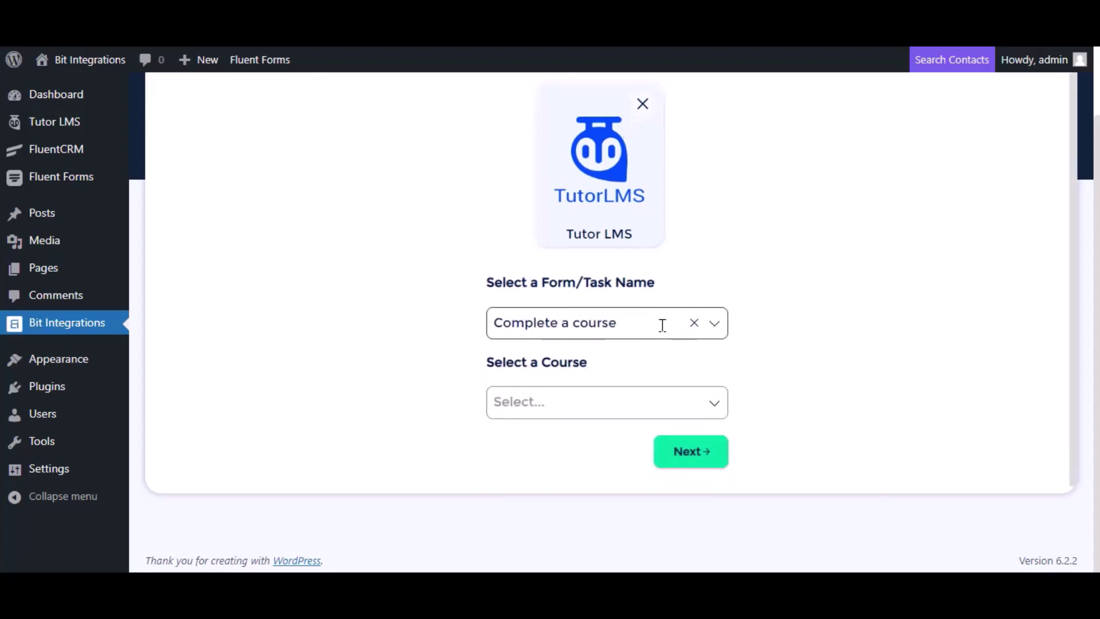
{"action": "left_click", "coordinate": [577, 394]}
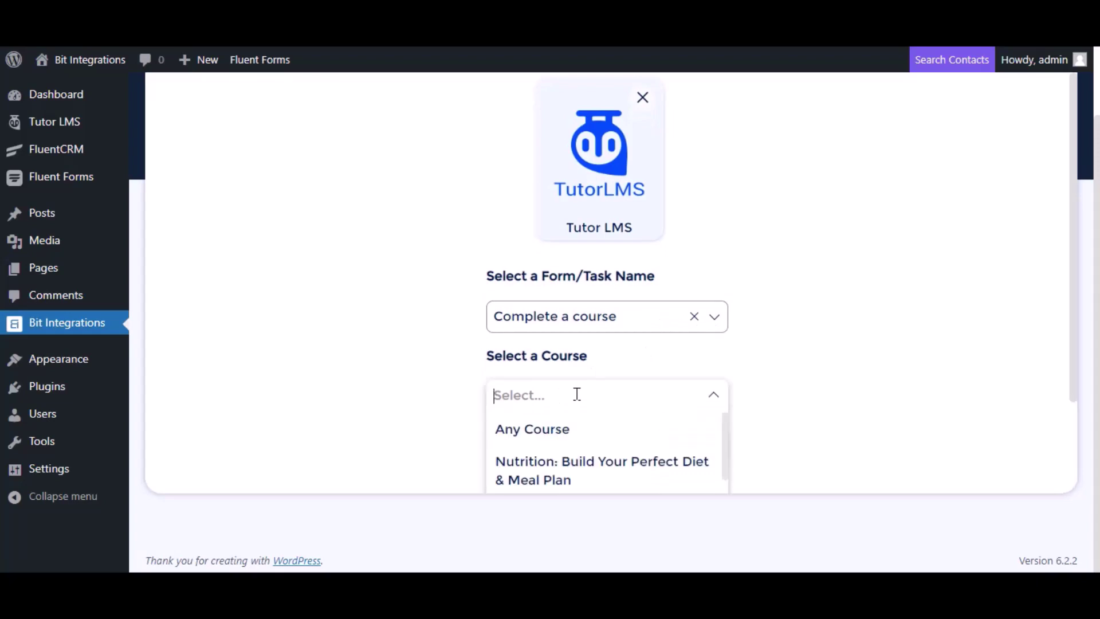
{"action": "left_click", "coordinate": [560, 430]}
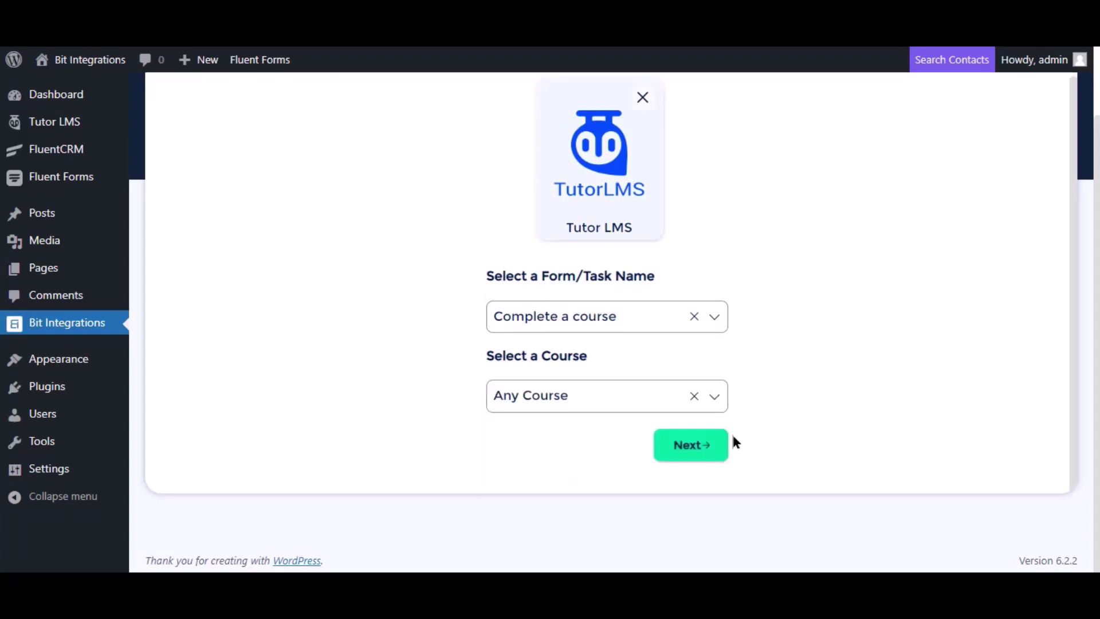
- Continue to the actions, search 'SY' and select the SyncSpider card
{"action": "left_click", "coordinate": [691, 453]}
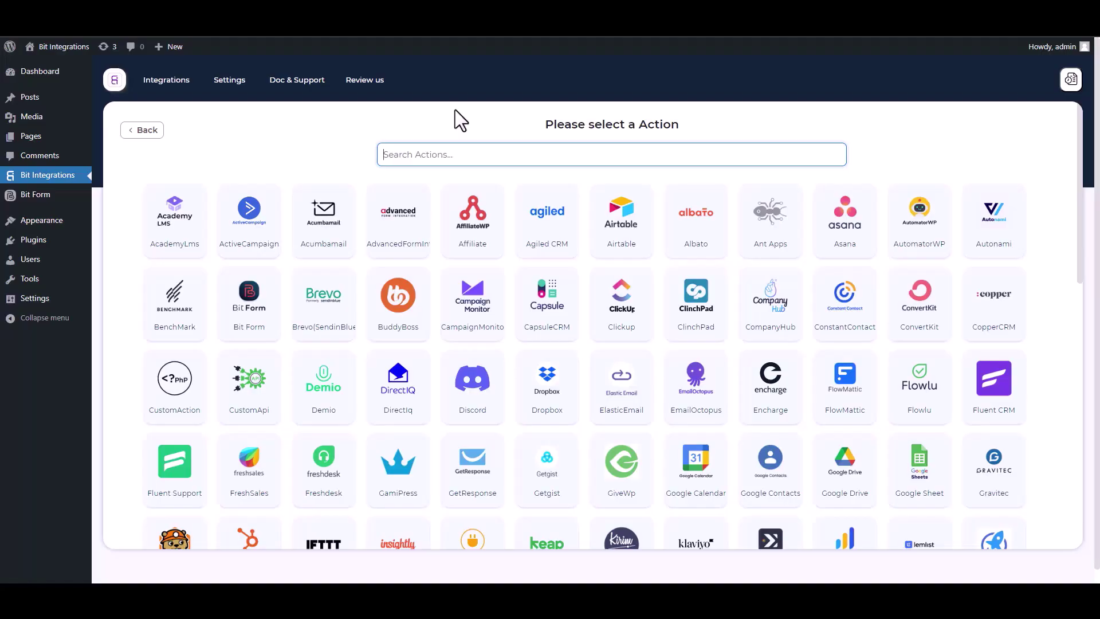
{"action": "type", "text": "SY"}
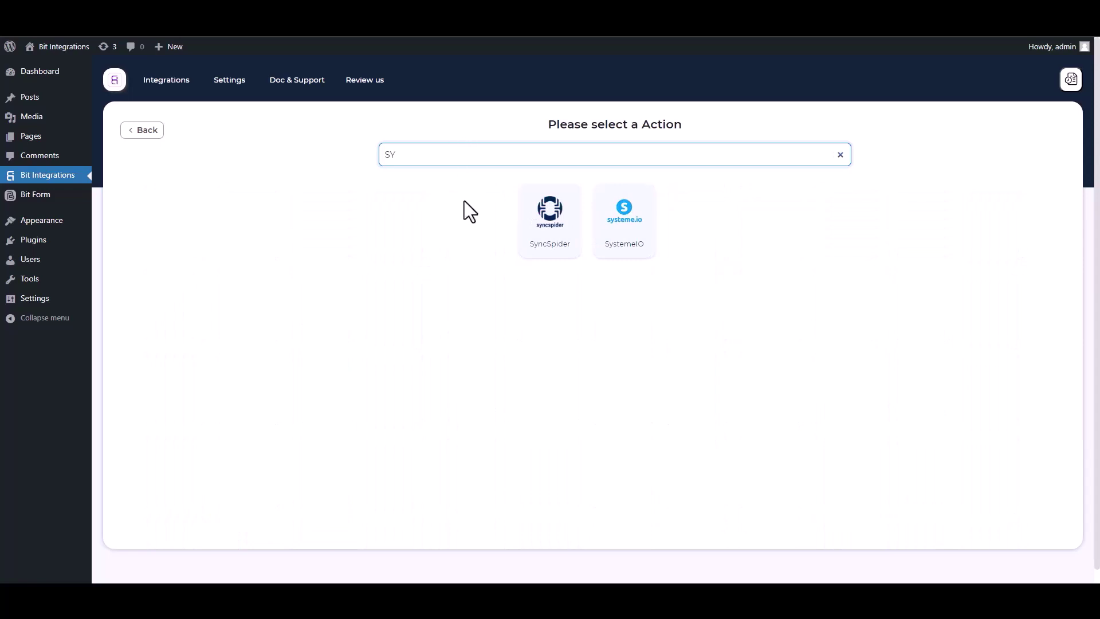
{"action": "left_click", "coordinate": [559, 241]}
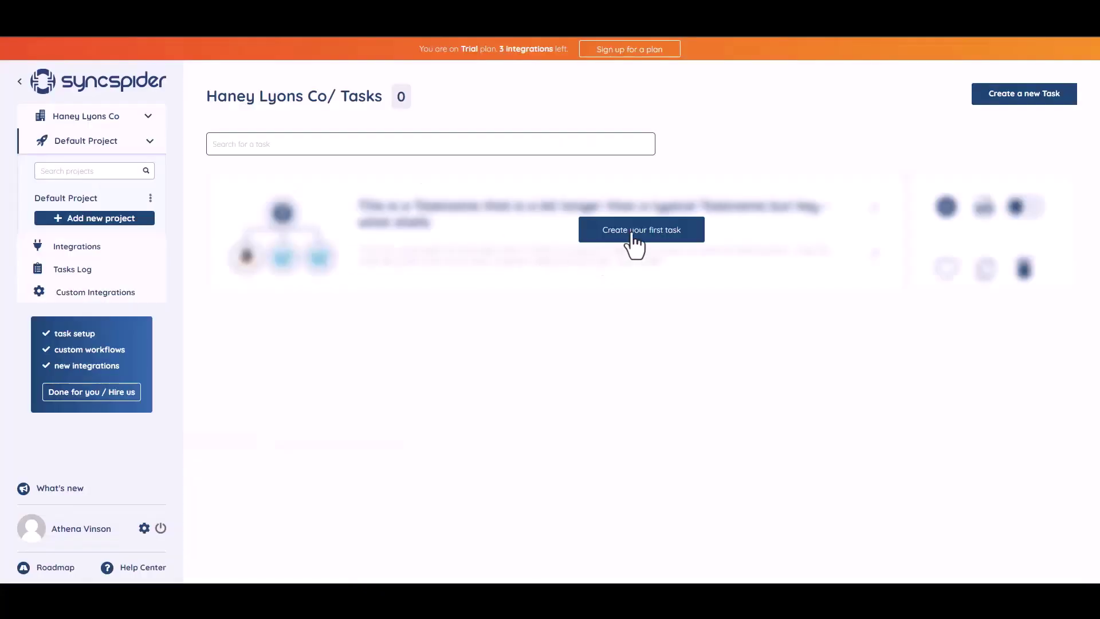
- Create a first SyncSpider task pairing WebHooks with MailerLite and continue to the flow chooser
{"action": "left_click", "coordinate": [633, 233]}
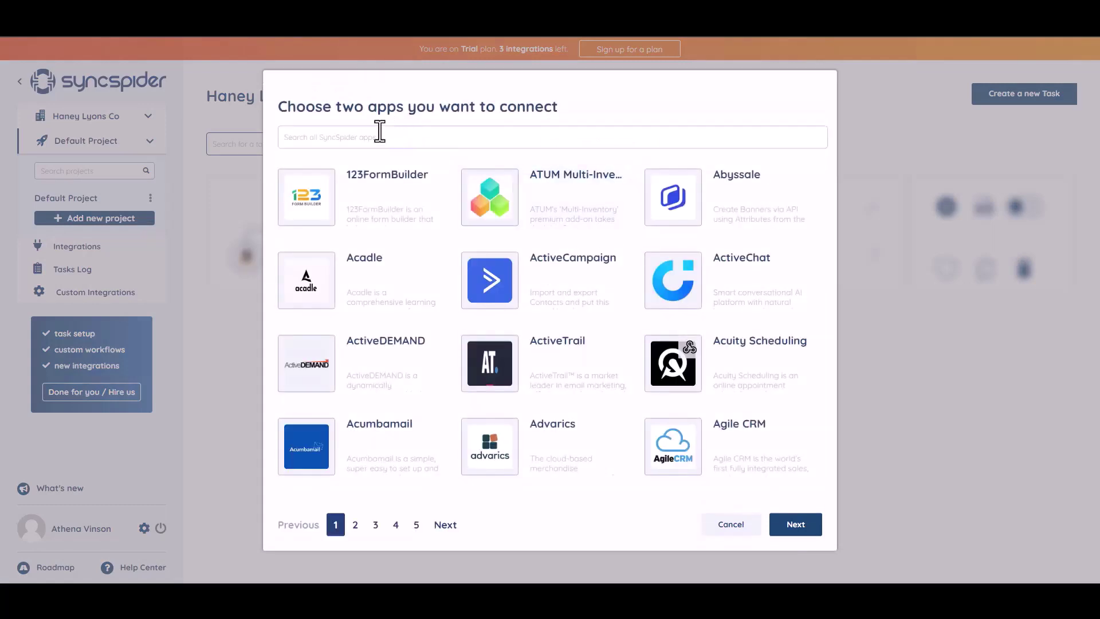
{"action": "type", "text": "WEB"}
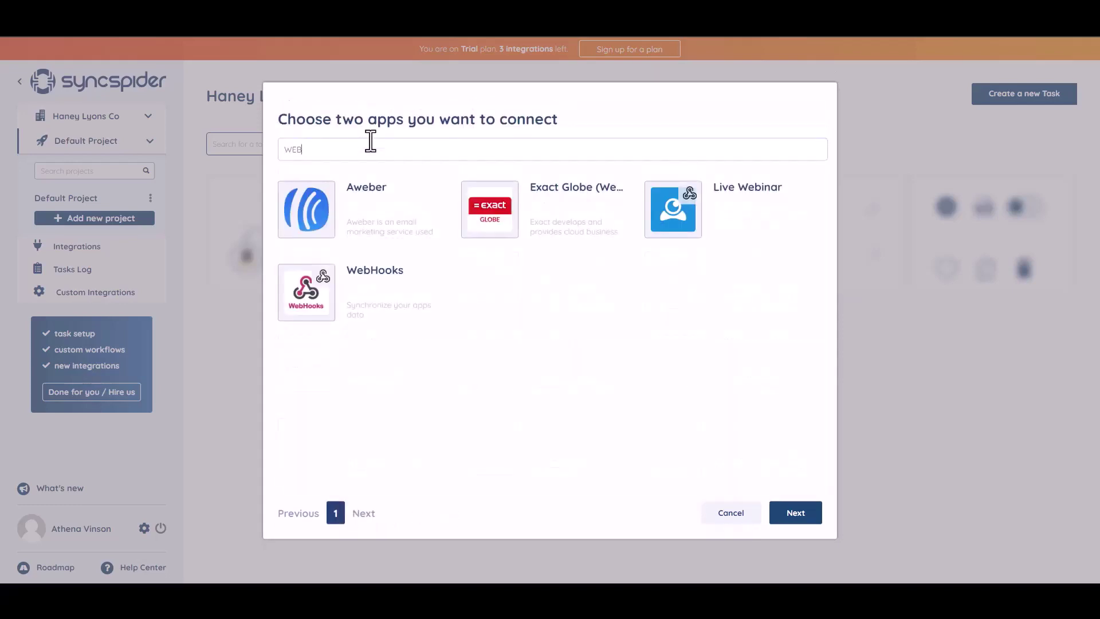
{"action": "left_click", "coordinate": [376, 294]}
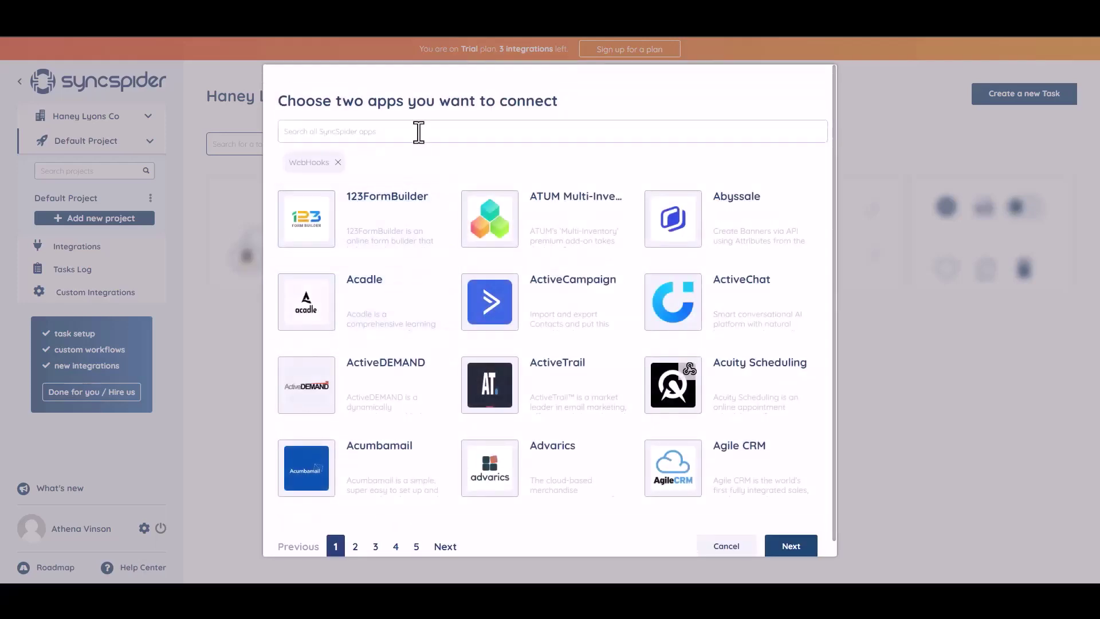
{"action": "left_click", "coordinate": [398, 130]}
{"action": "type", "text": "mailer"}
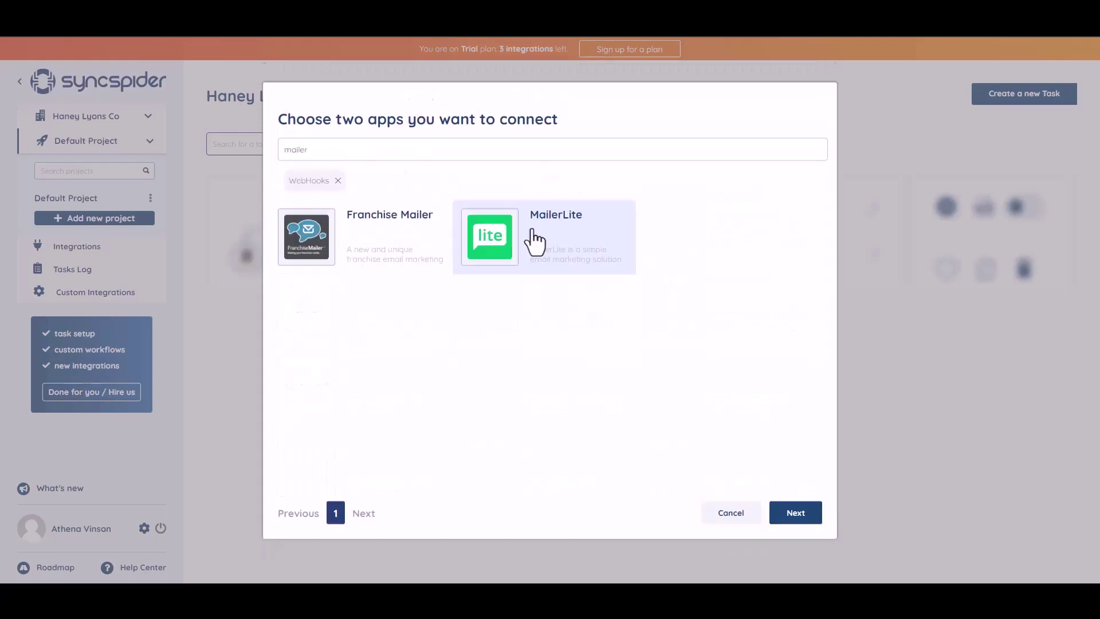
{"action": "left_click", "coordinate": [533, 240]}
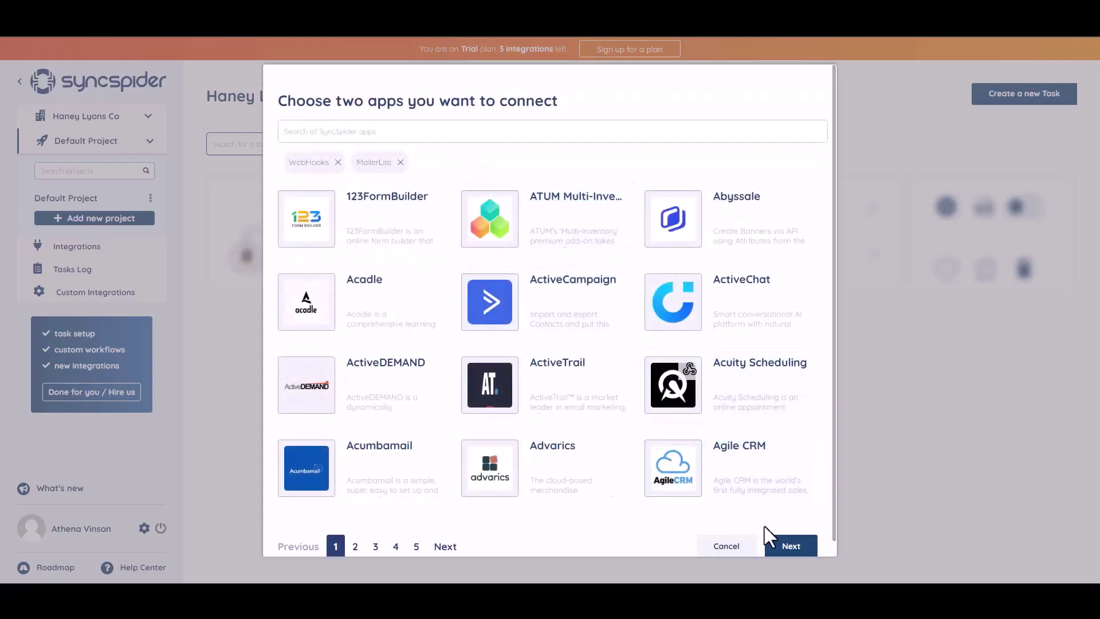
{"action": "left_click", "coordinate": [788, 548]}
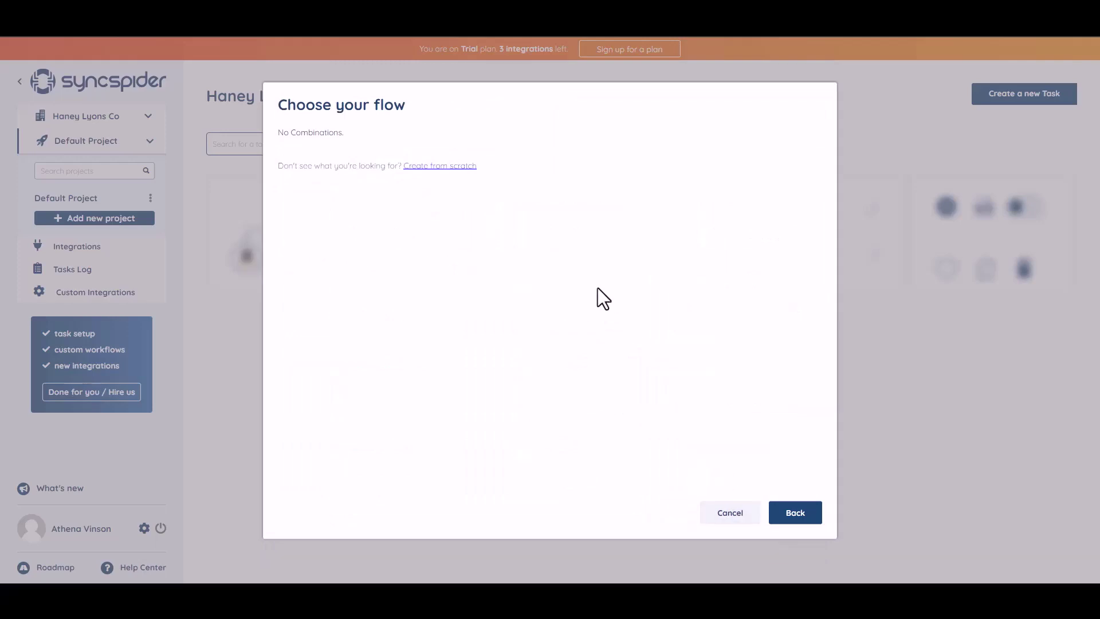
- Build from scratch a WebHooks integration named 'Bit Integrations' and copy its webhook URL
{"action": "left_click", "coordinate": [433, 167]}
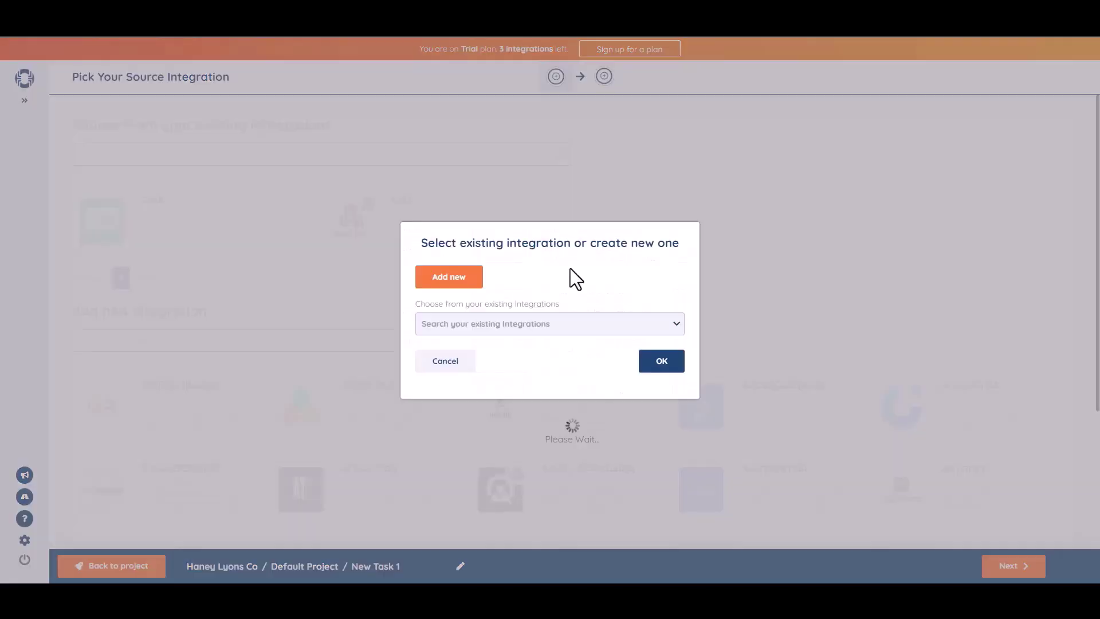
{"action": "left_click", "coordinate": [477, 273]}
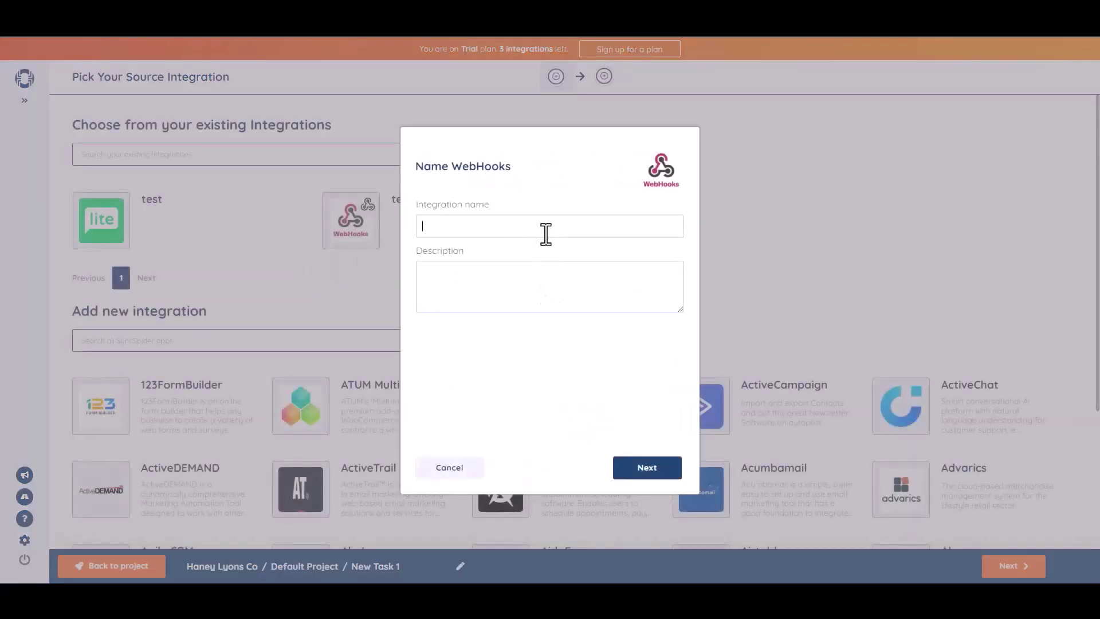
{"action": "left_click", "coordinate": [546, 230]}
{"action": "type", "text": "Bit Integrations"}
{"action": "left_click", "coordinate": [648, 468]}
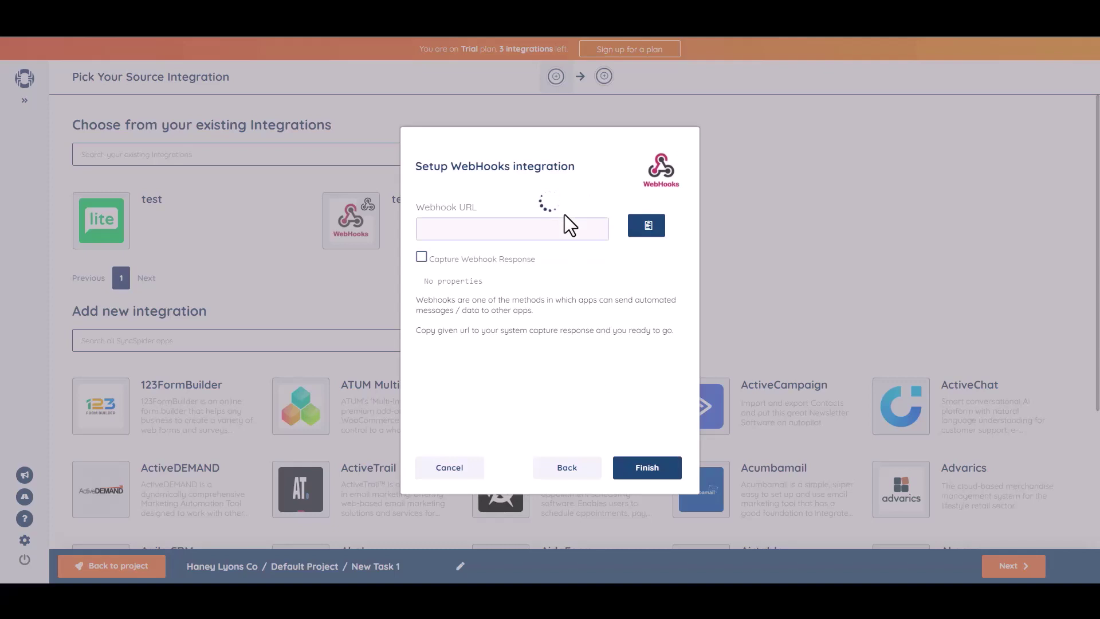
{"action": "left_click", "coordinate": [649, 227]}
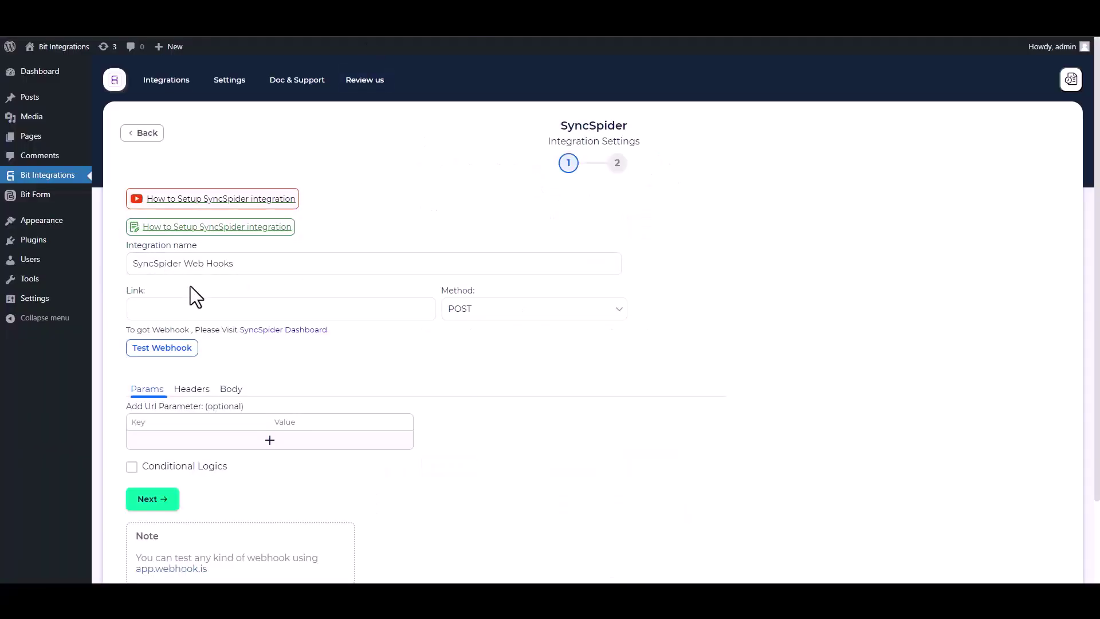
{"action": "left_click", "coordinate": [201, 308]}
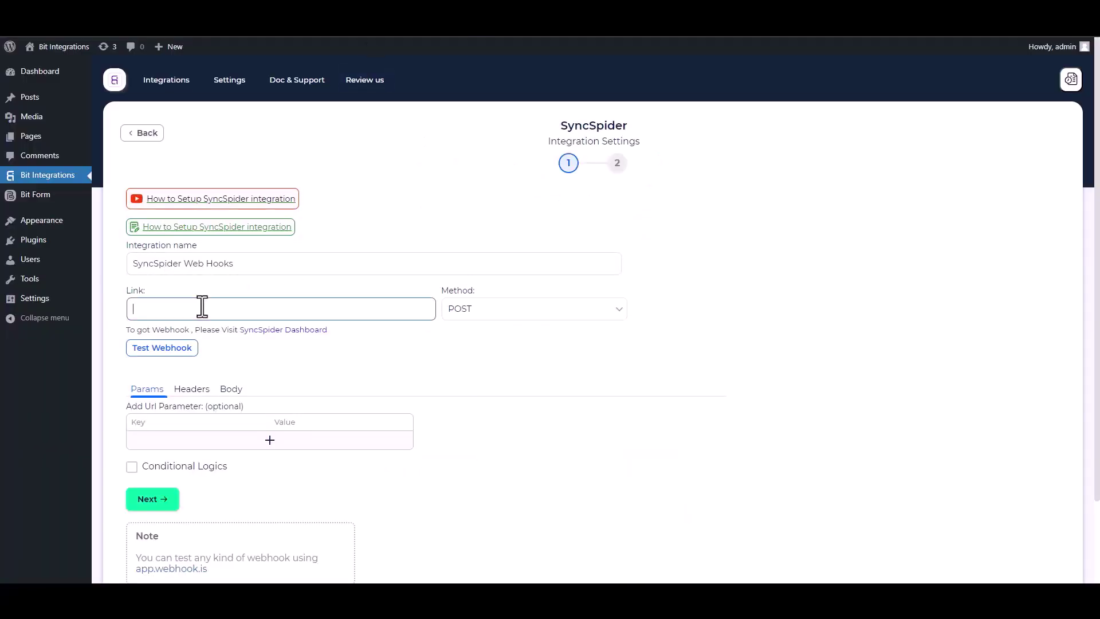
- Paste the webhook URL, send all form data as application/json, and fire a test request
{"action": "key", "text": "ctrl+v"}
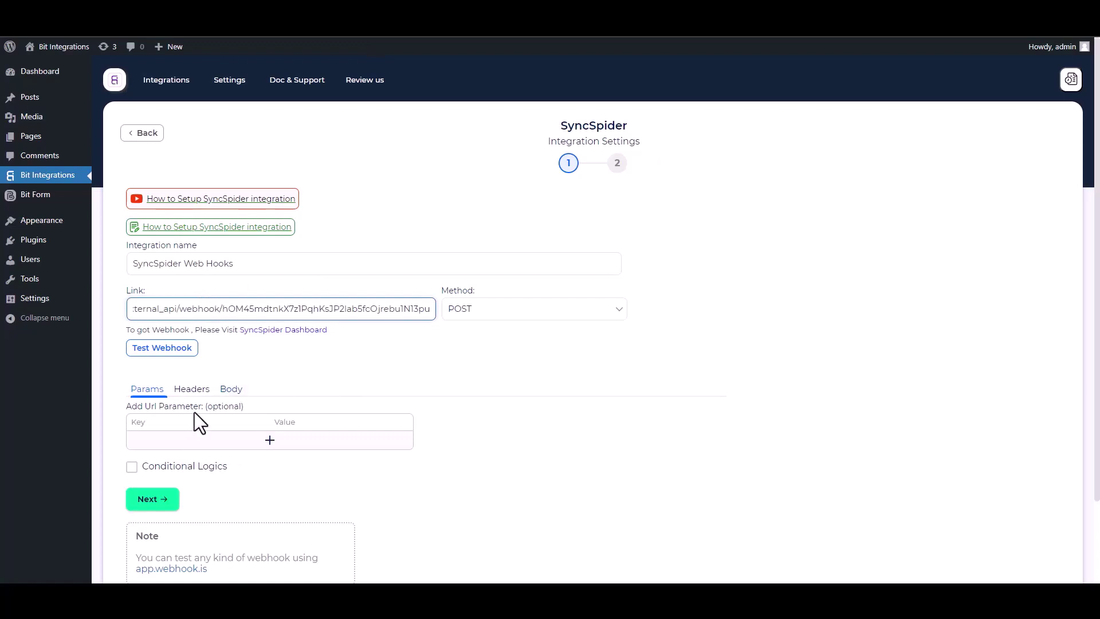
{"action": "left_click", "coordinate": [232, 390]}
{"action": "left_click", "coordinate": [152, 419]}
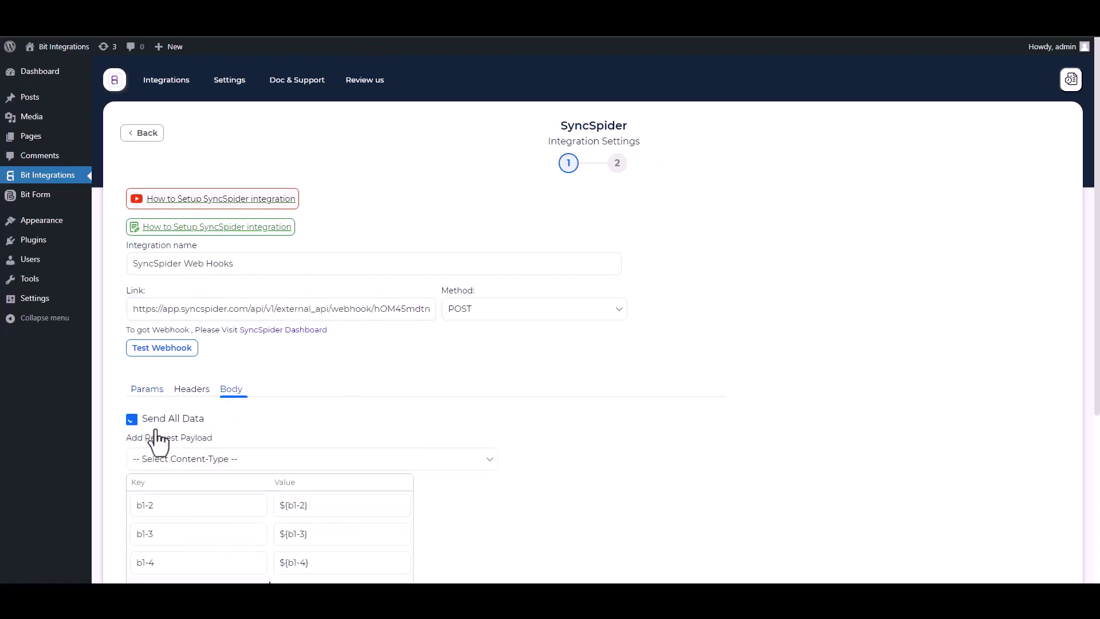
{"action": "left_click", "coordinate": [207, 462]}
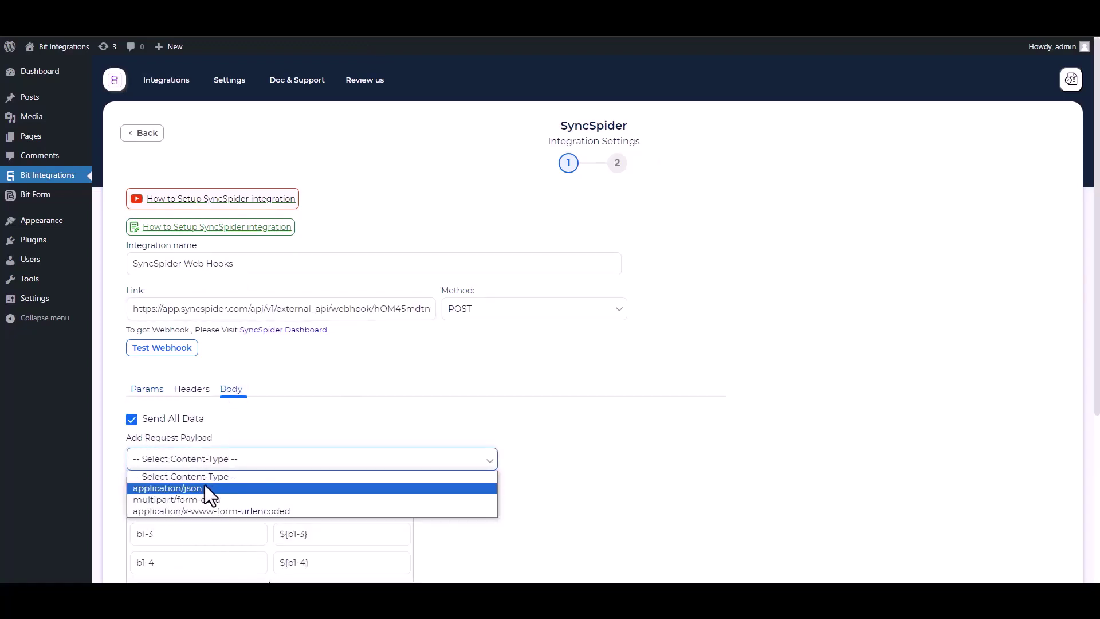
{"action": "left_click", "coordinate": [205, 485]}
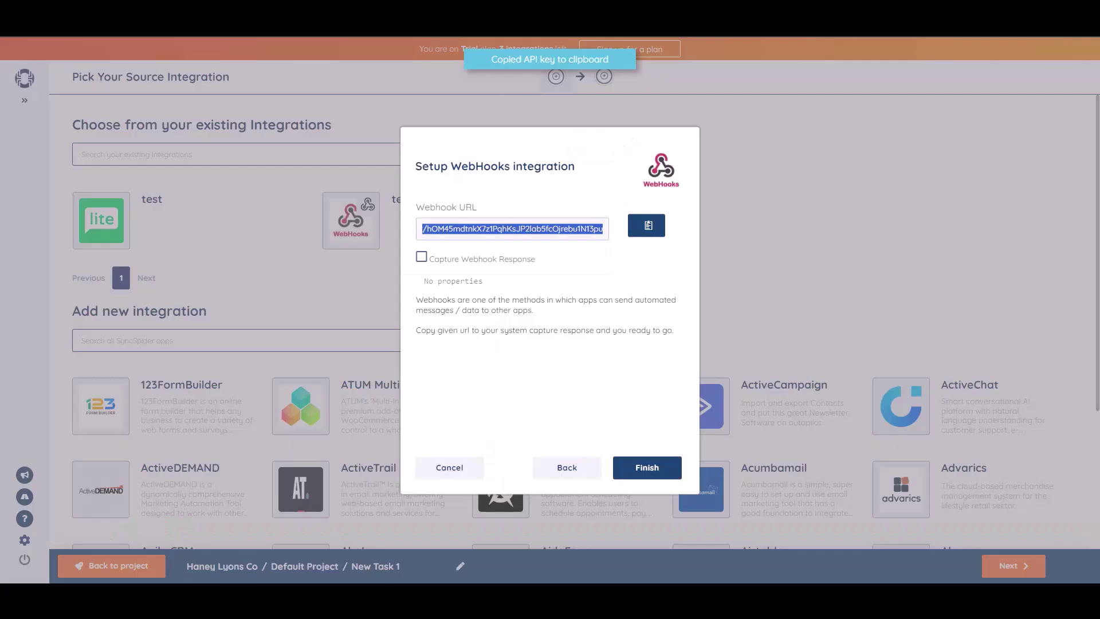
{"action": "left_click", "coordinate": [422, 256]}
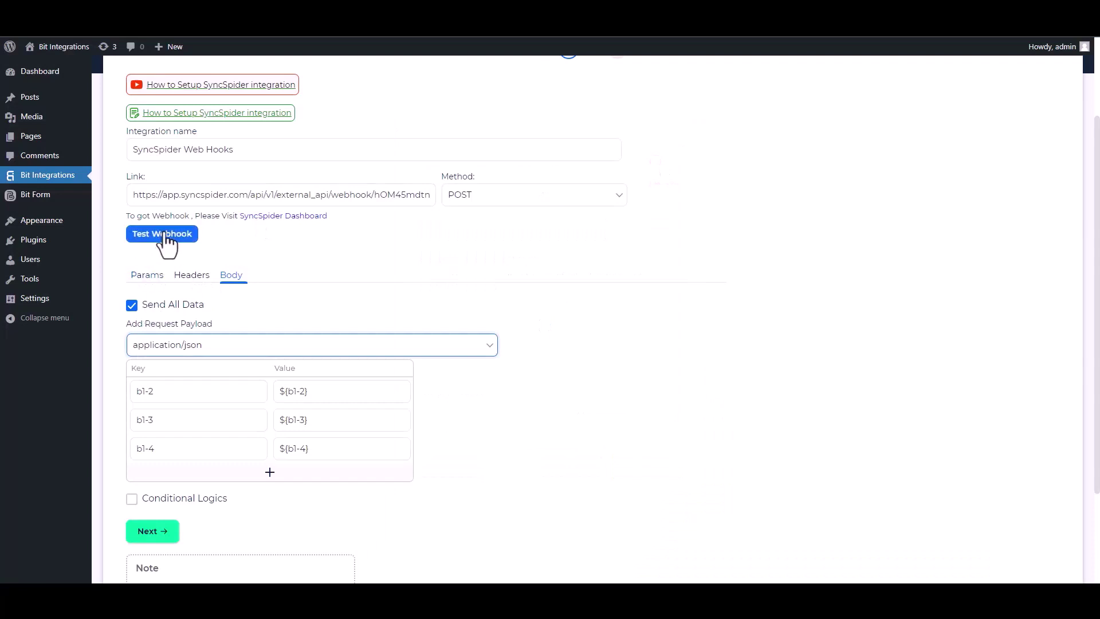
{"action": "left_click", "coordinate": [166, 235]}
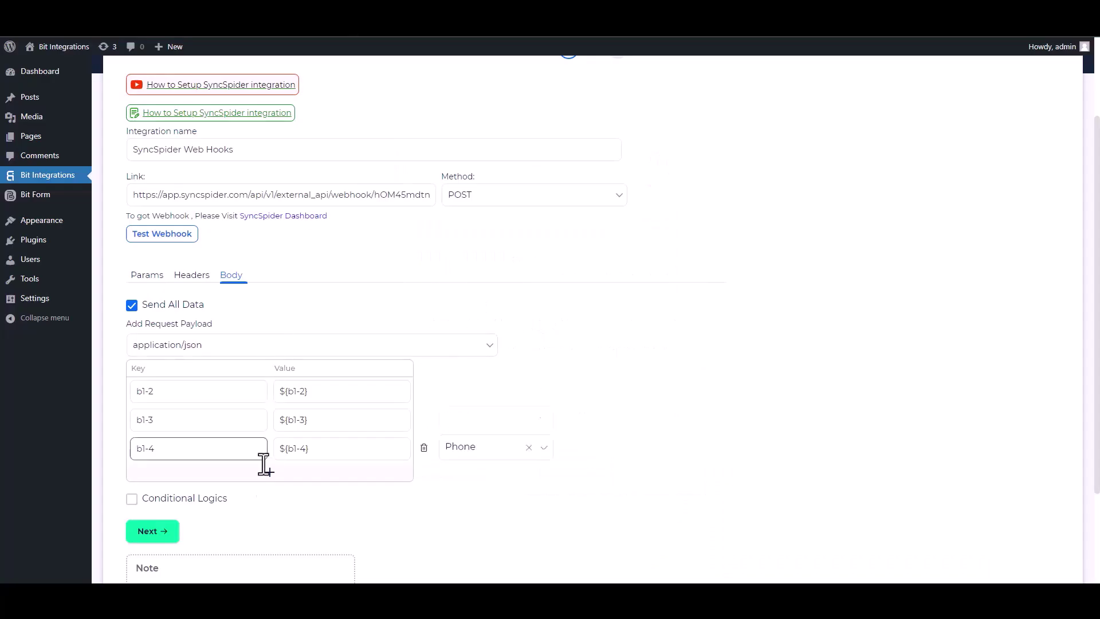
- Leave Conditional Logics unchecked and finish and save the SyncSpider integration
{"action": "scroll", "coordinate": [264, 464], "scroll_direction": "down", "scroll_amount": 2}
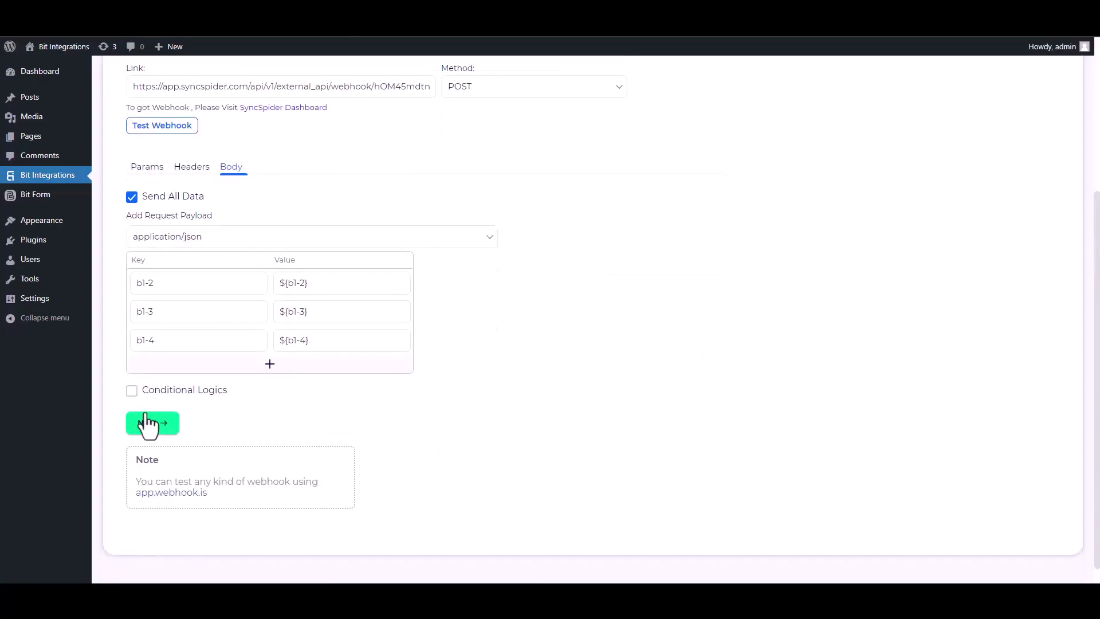
{"action": "left_click", "coordinate": [132, 390]}
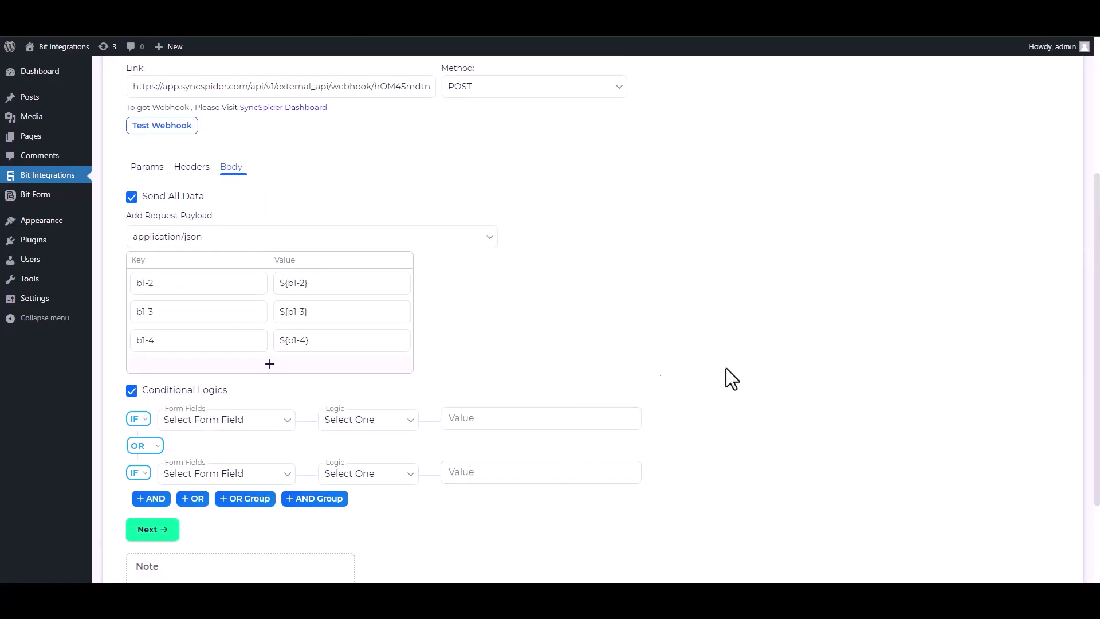
{"action": "left_click", "coordinate": [132, 392]}
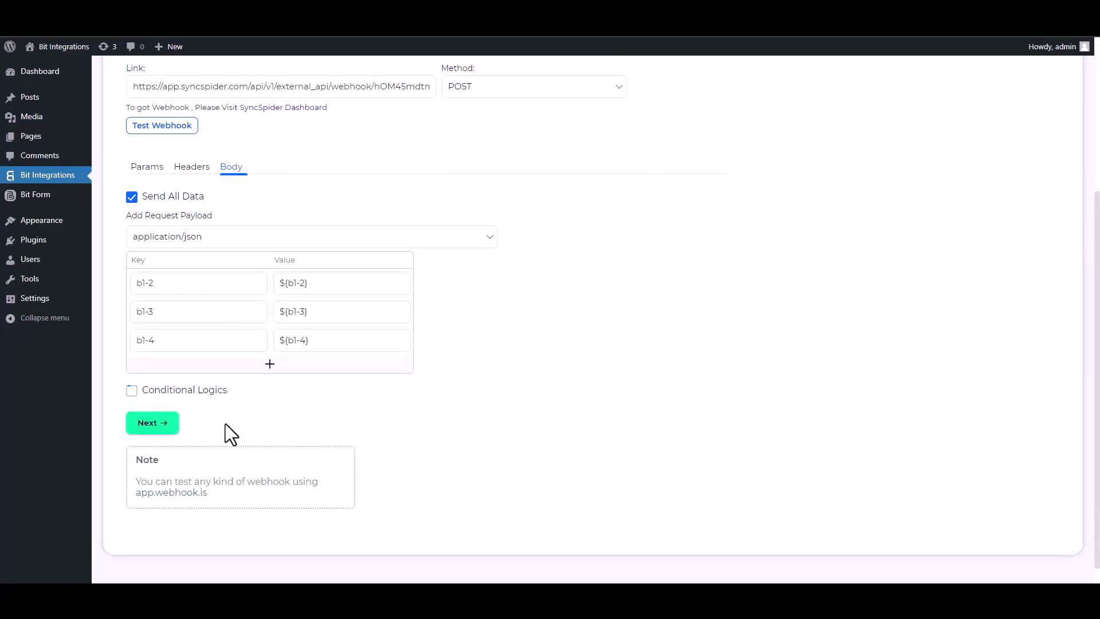
{"action": "left_click", "coordinate": [170, 431]}
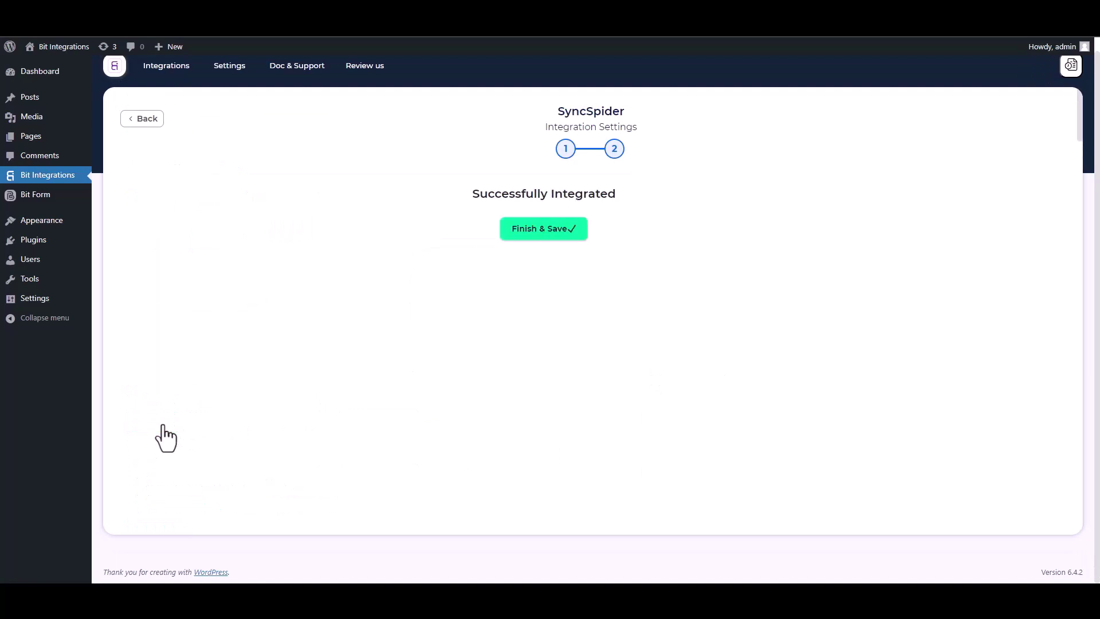
{"action": "left_click", "coordinate": [566, 233]}
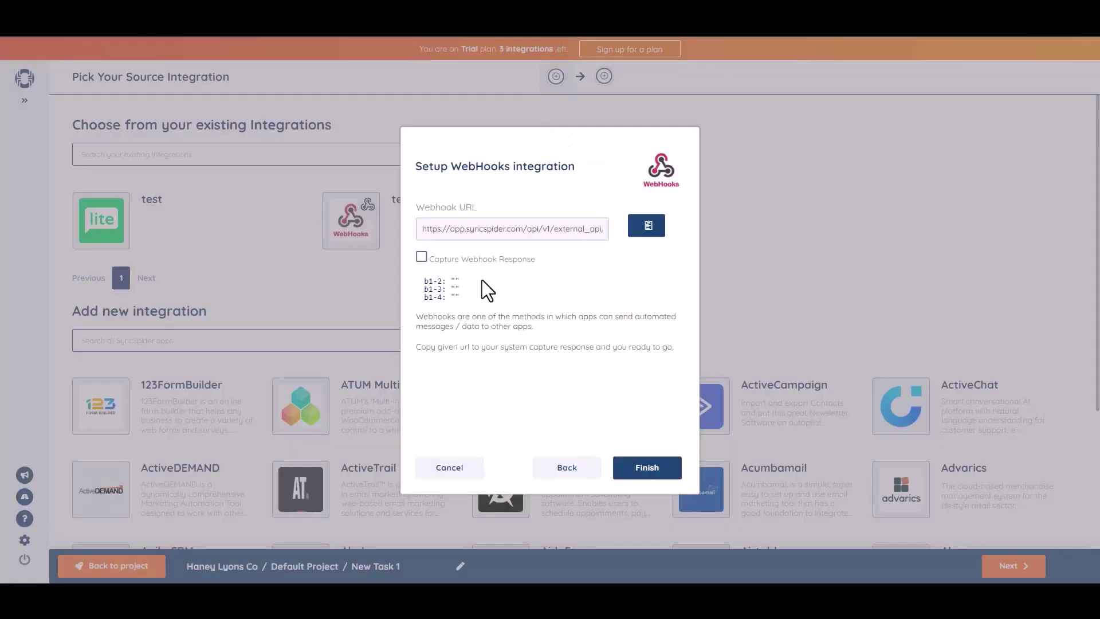
- Finish the WebHooks source, then add a MailerLite integration named 'Bit Integrations' using the pasted API key
{"action": "left_click", "coordinate": [646, 475]}
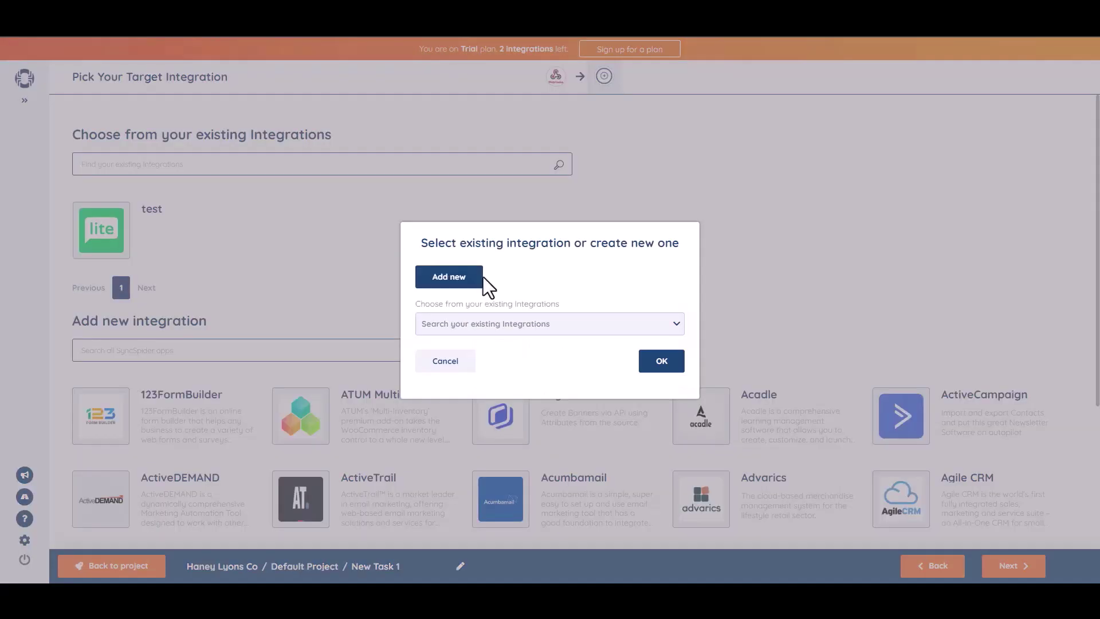
{"action": "left_click", "coordinate": [469, 278]}
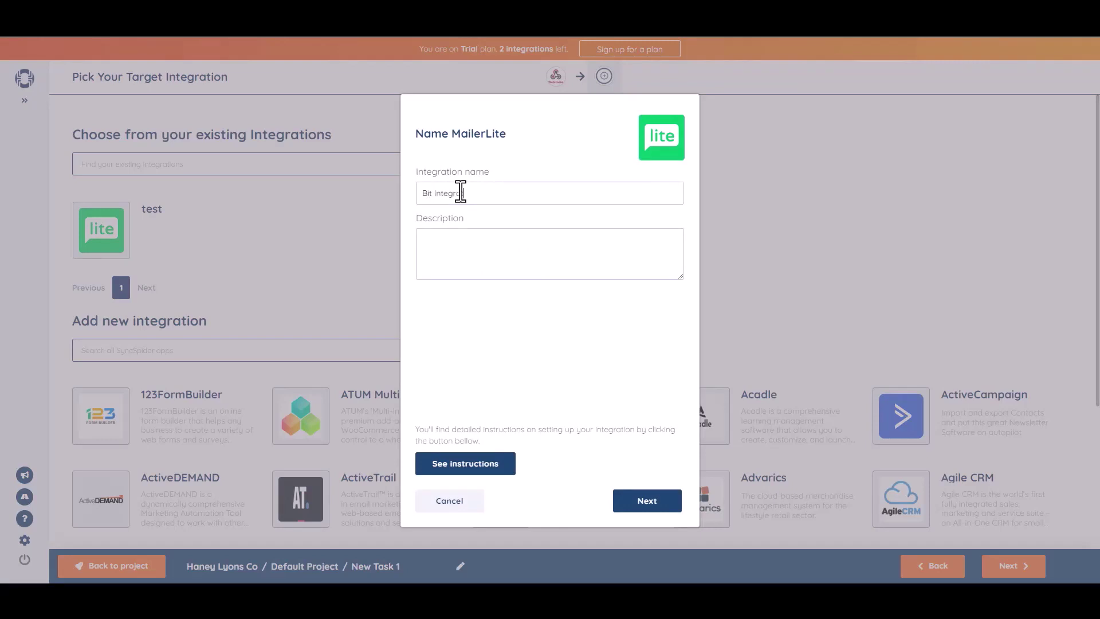
{"action": "type", "text": "tions"}
{"action": "left_click", "coordinate": [651, 504]}
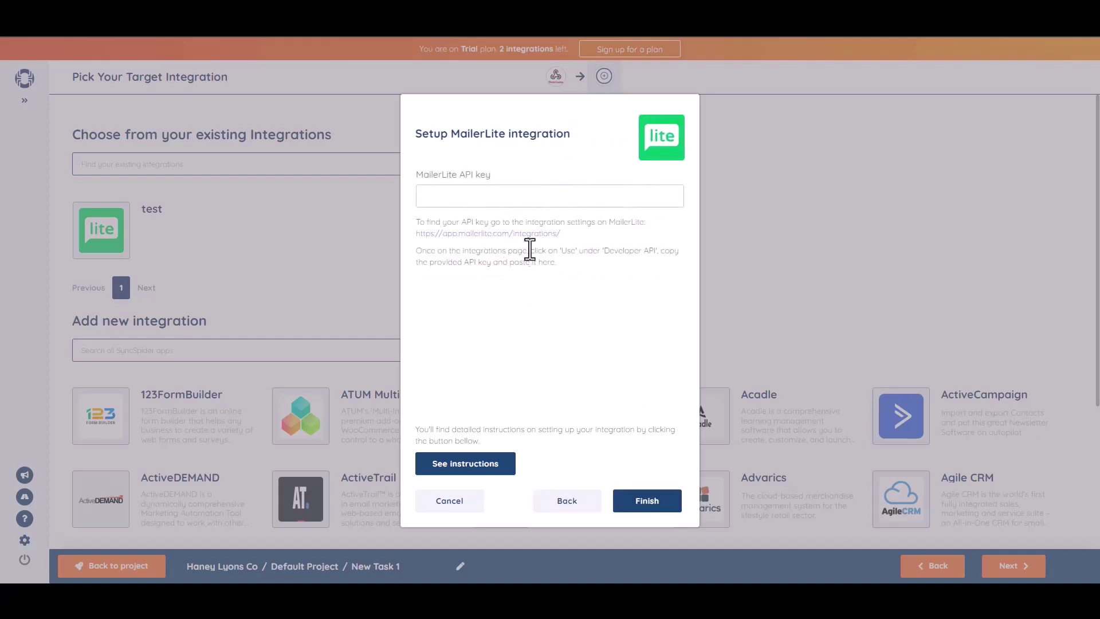
{"action": "left_click", "coordinate": [493, 198]}
{"action": "key", "text": "ctrl+v"}
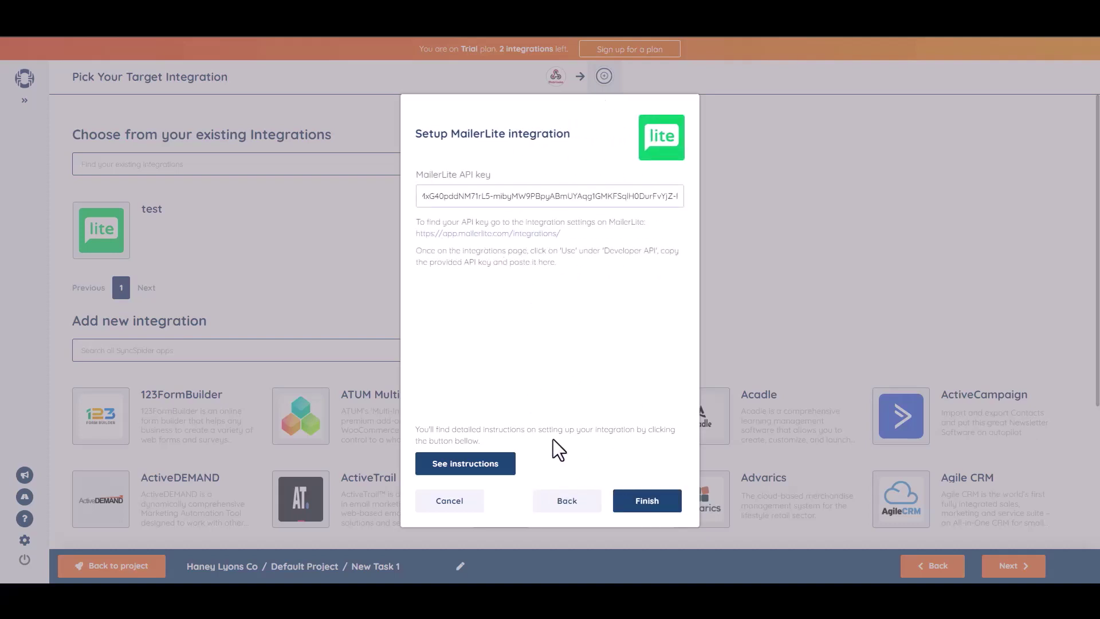
{"action": "left_click", "coordinate": [655, 515]}
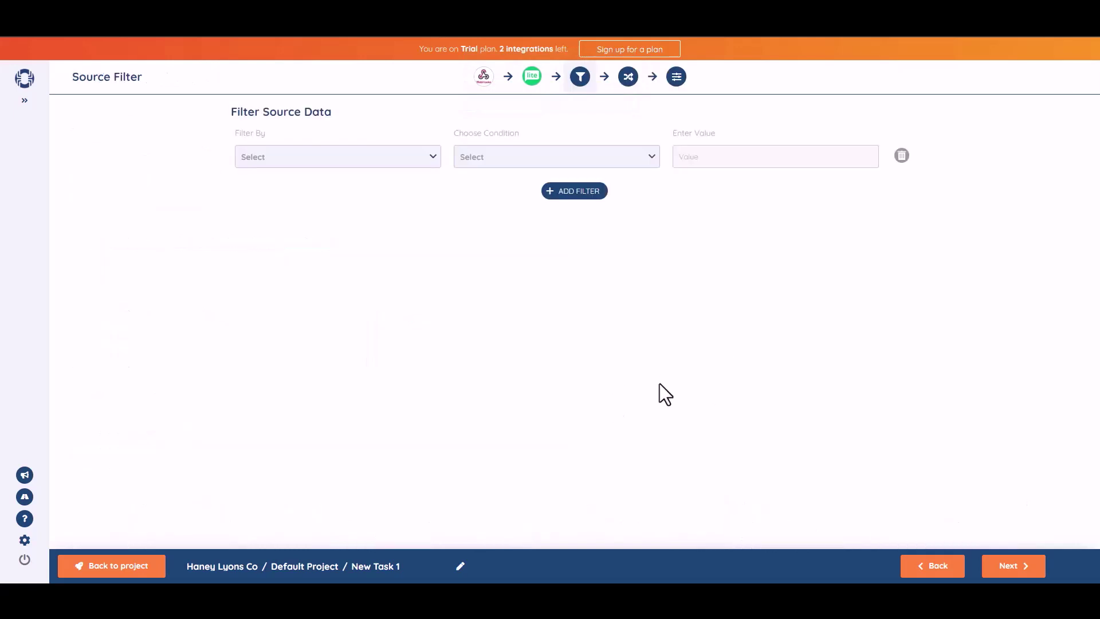
- On the Mapping step, link b1-2 to Name and b1-3 to Email, then proceed to task settings
{"action": "left_click", "coordinate": [1019, 570]}
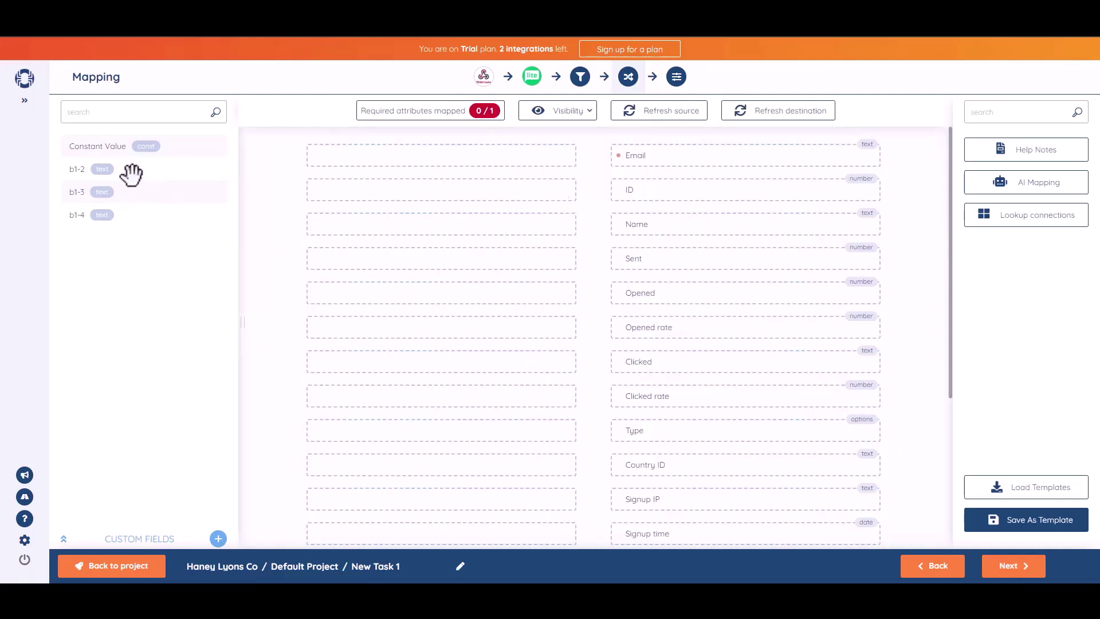
{"action": "left_click_drag", "start_coordinate": [131, 175], "coordinate": [477, 225]}
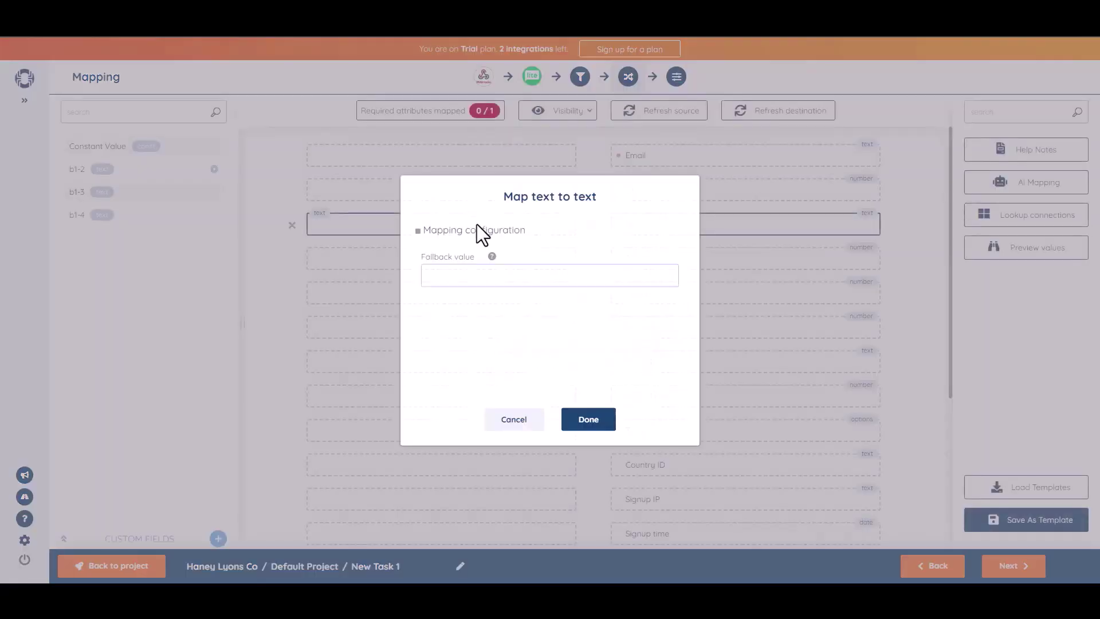
{"action": "left_click", "coordinate": [565, 421]}
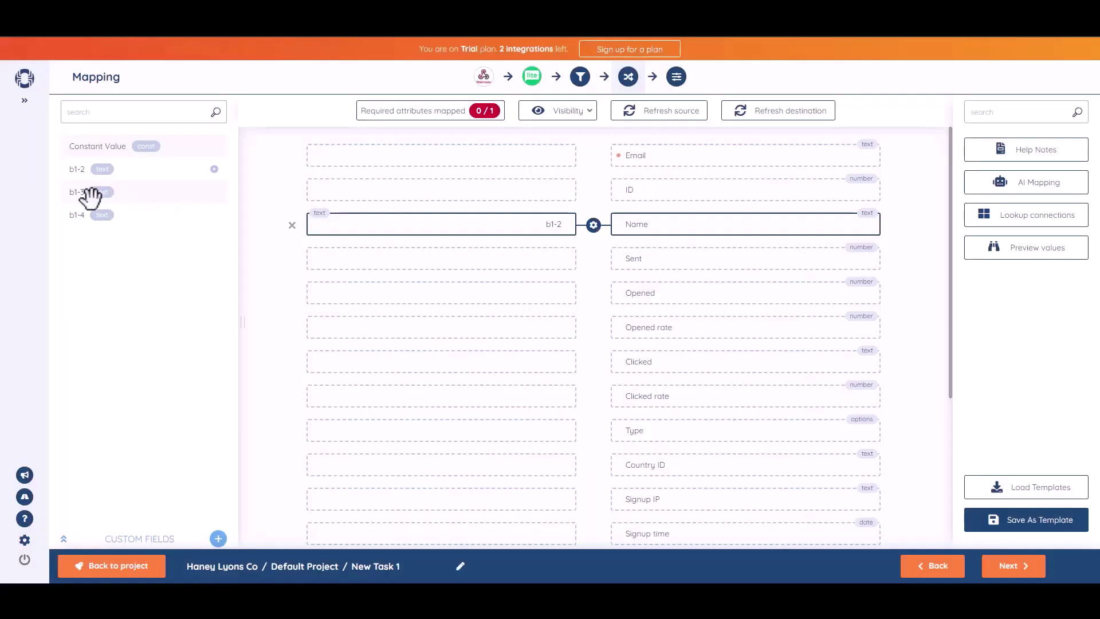
{"action": "left_click_drag", "start_coordinate": [91, 194], "coordinate": [461, 156]}
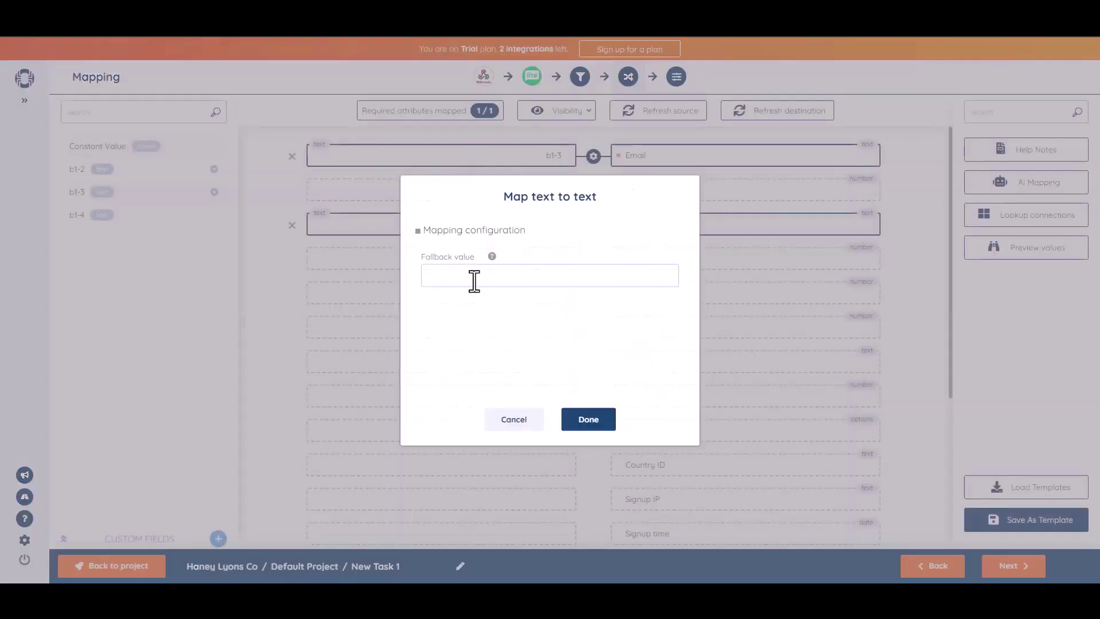
{"action": "left_click", "coordinate": [601, 427]}
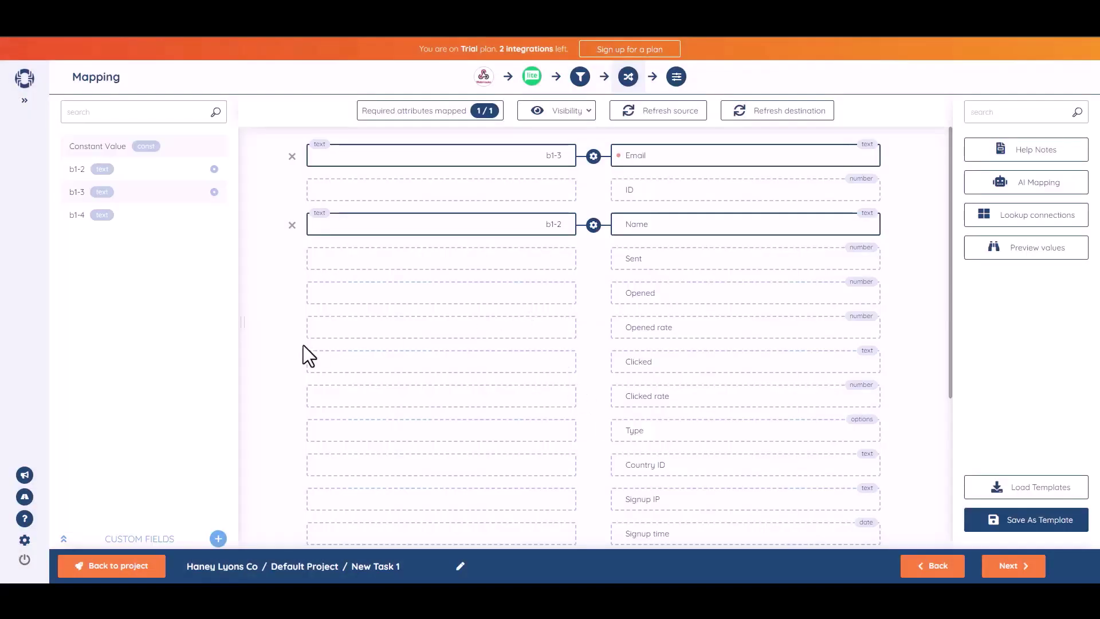
{"action": "left_click", "coordinate": [1016, 567]}
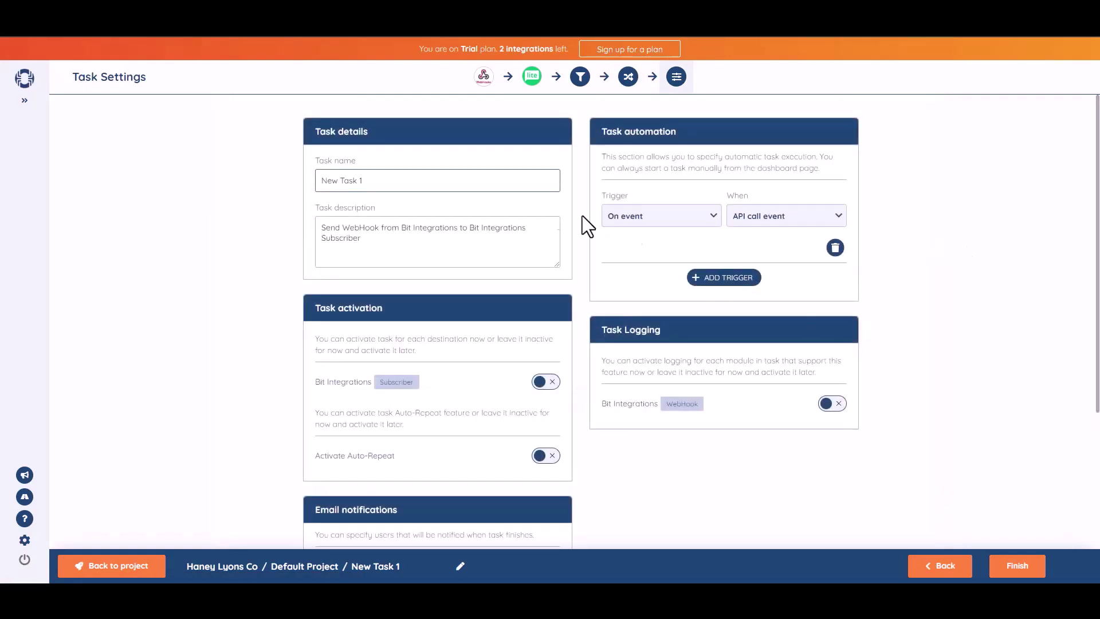
- Rename the SyncSpider task to 'Bit Integrations'
{"action": "left_click", "coordinate": [398, 189]}
{"action": "triple_click", "coordinate": [398, 189]}
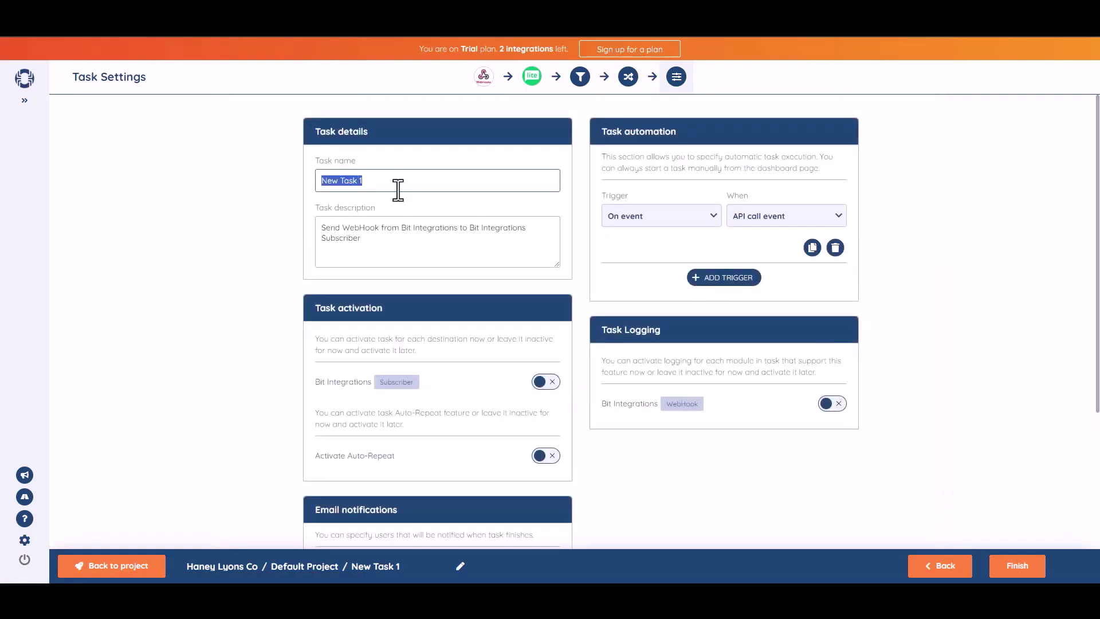
{"action": "type", "text": "Bit Integrat"}
{"action": "type", "text": "ions"}
{"action": "left_click", "coordinate": [1013, 271]}
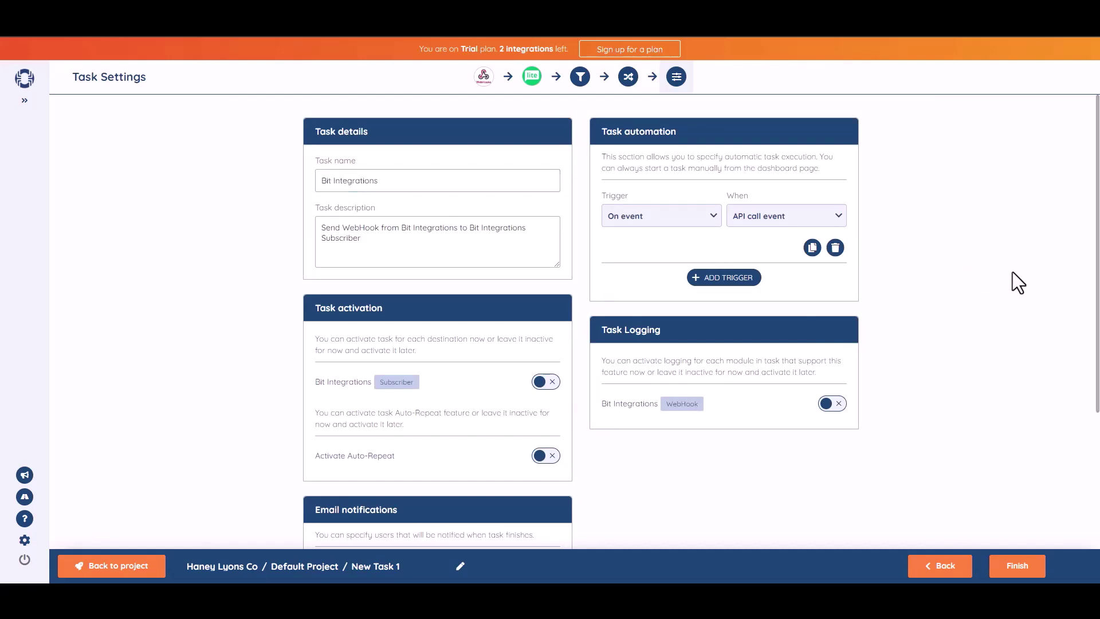
- Switch on the Subscriber activation toggle and finish saving the task
{"action": "left_click_drag", "start_coordinate": [1099, 287], "coordinate": [1099, 329]}
{"action": "left_click", "coordinate": [555, 326]}
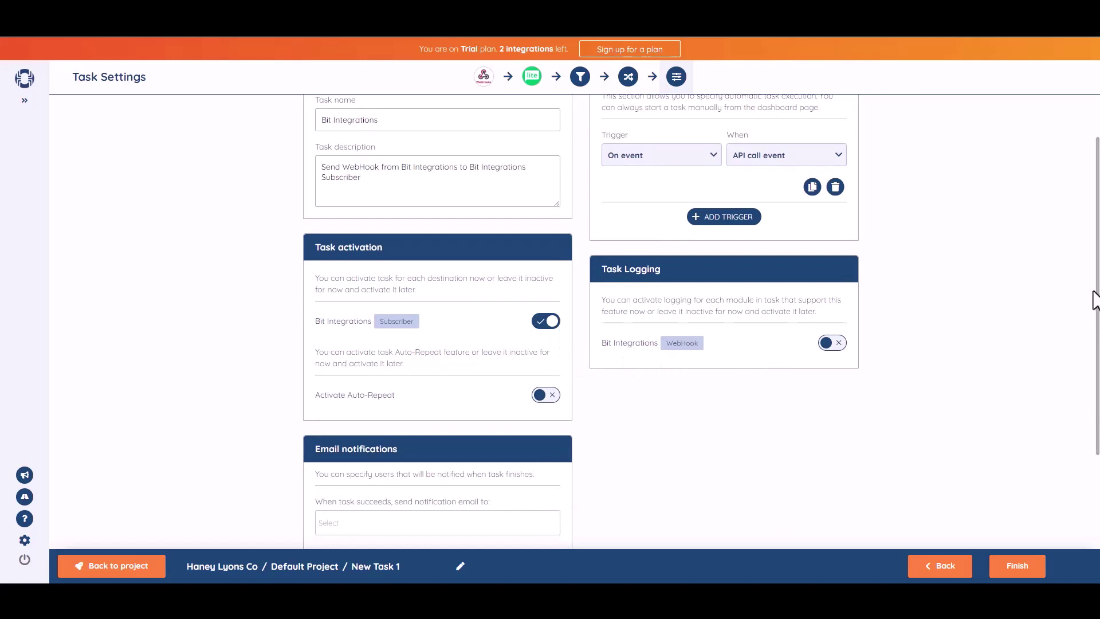
{"action": "scroll", "coordinate": [1078, 324], "scroll_direction": "down", "scroll_amount": 2}
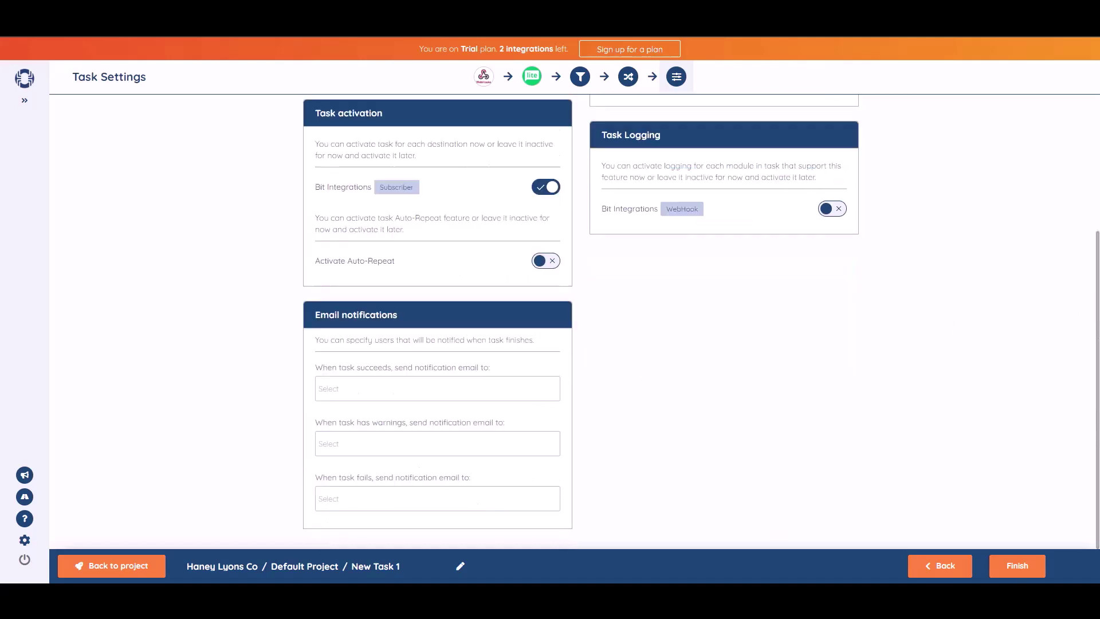
{"action": "left_click", "coordinate": [1019, 568]}
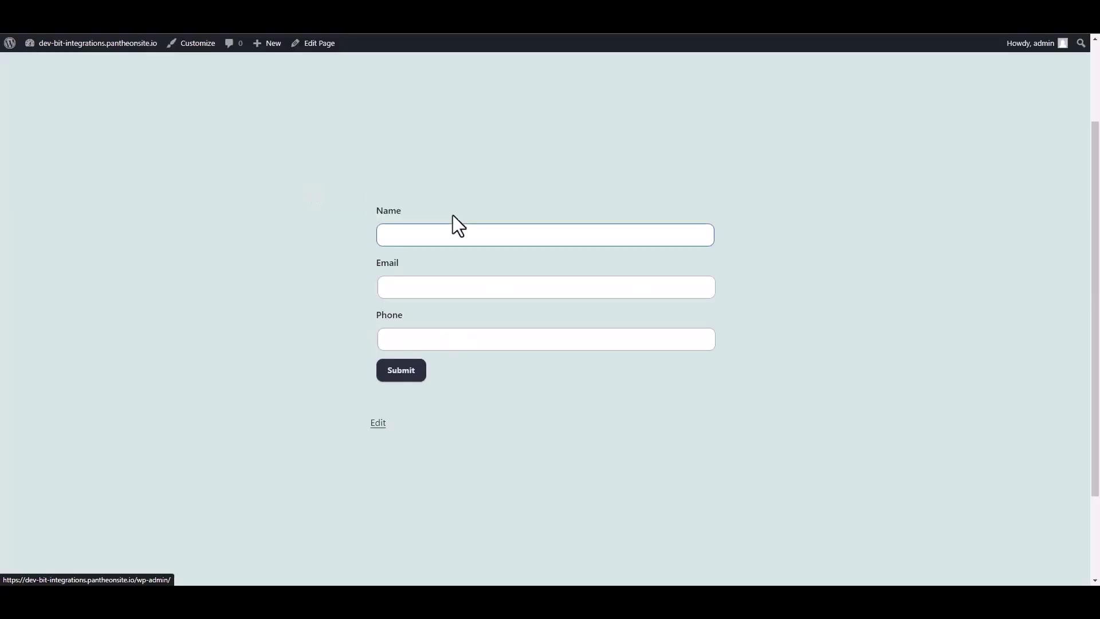
- Fill the form with name 'Bit Integrations', a support e-mail address and a phone number, then submit
{"action": "left_click", "coordinate": [413, 235]}
{"action": "type", "text": "B"}
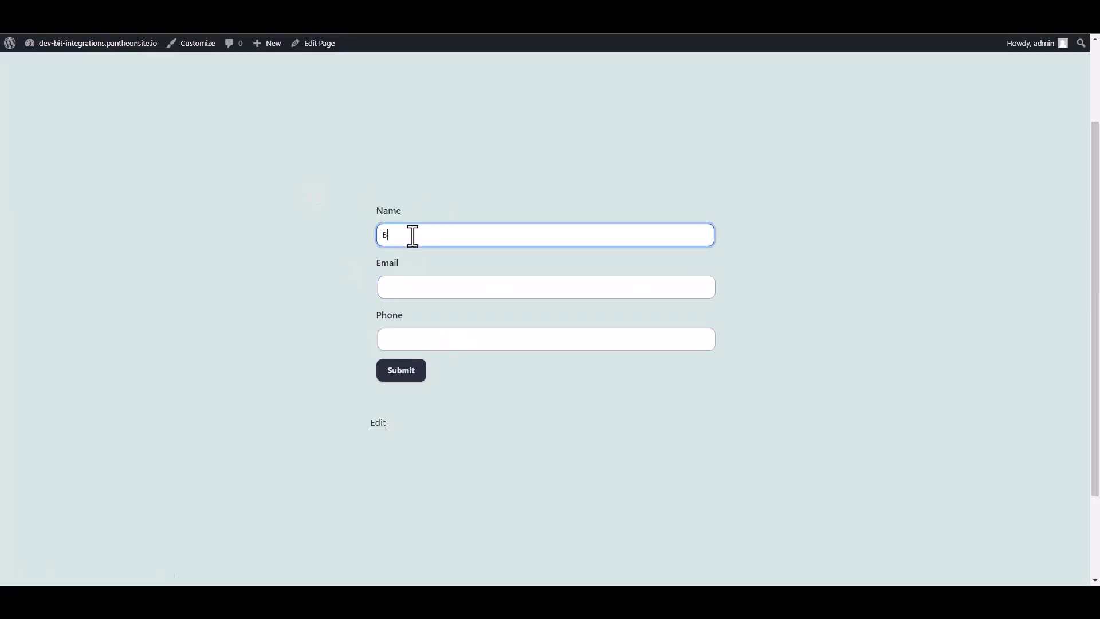
{"action": "type", "text": "it Integrations"}
{"action": "left_click", "coordinate": [401, 291]}
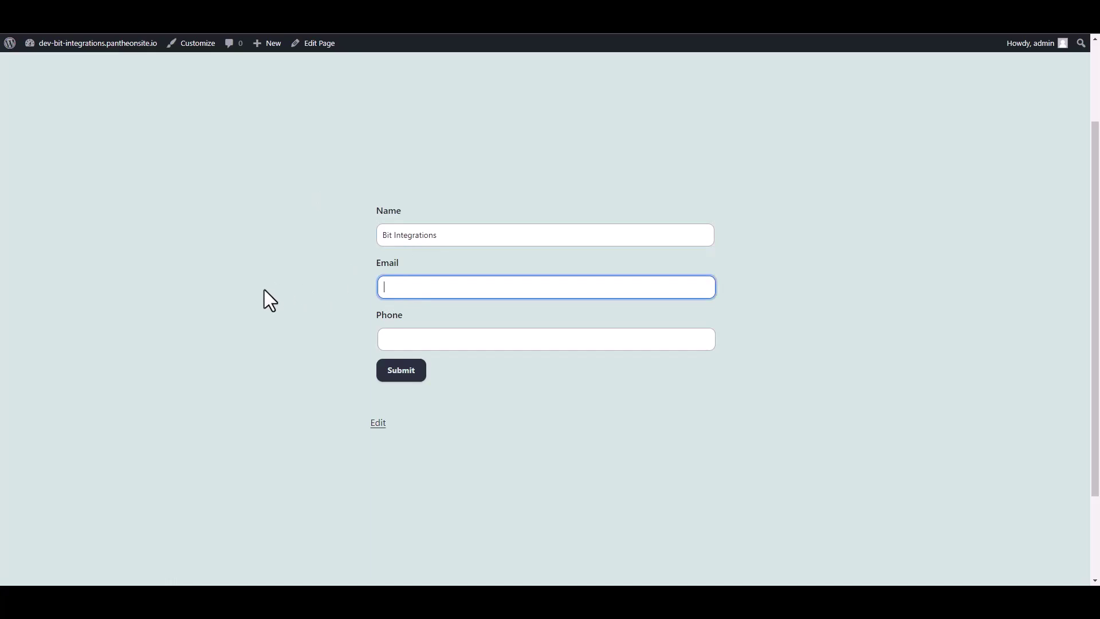
{"action": "left_click", "coordinate": [390, 342]}
{"action": "type", "text": "444555666"}
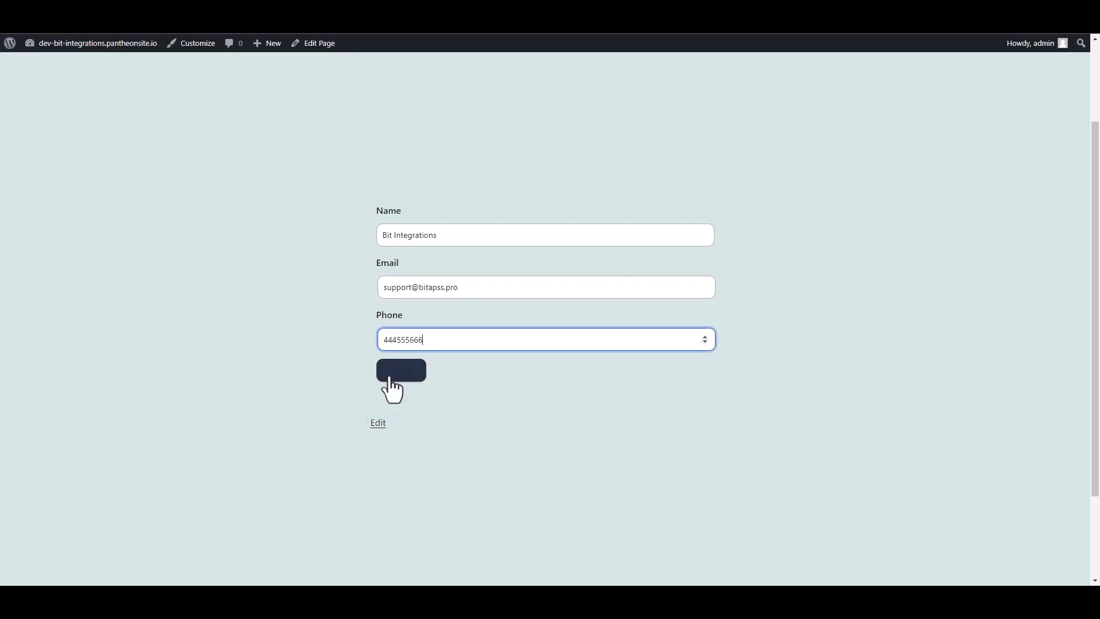
{"action": "left_click", "coordinate": [414, 374]}
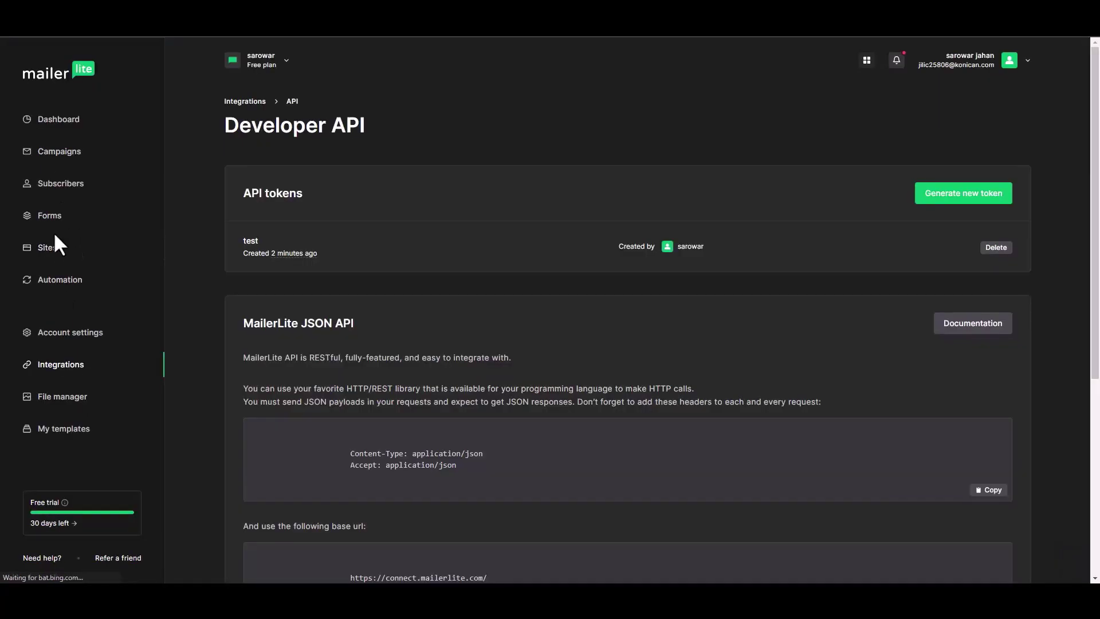
- Go to MailerLite Subscribers and open the Bit Integrations subscriber's profile details
{"action": "left_click", "coordinate": [66, 187]}
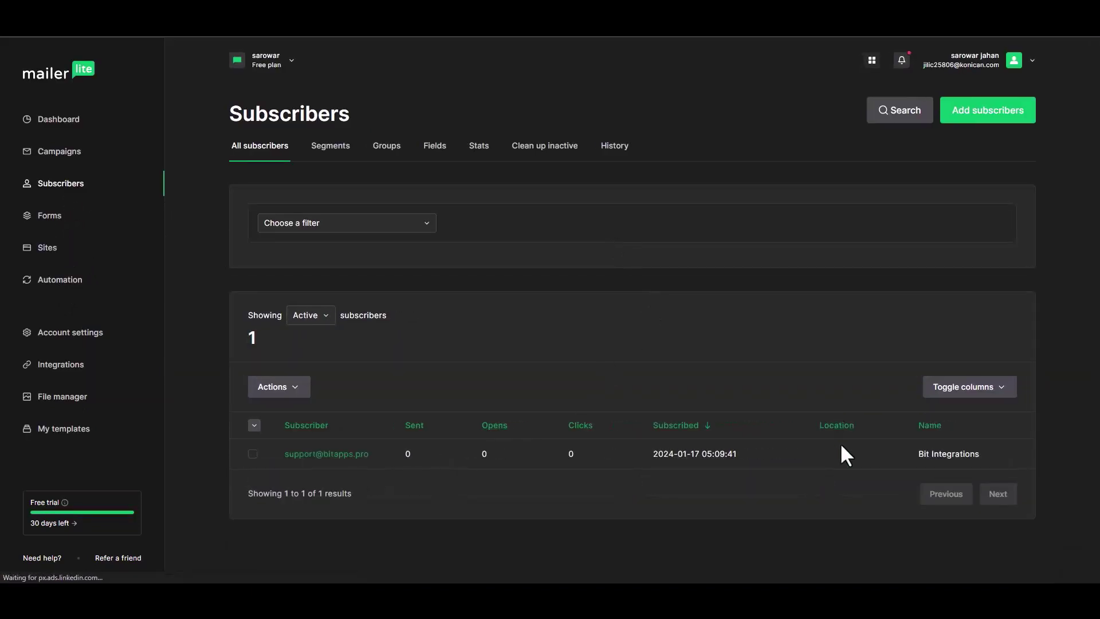
{"action": "left_click", "coordinate": [344, 455]}
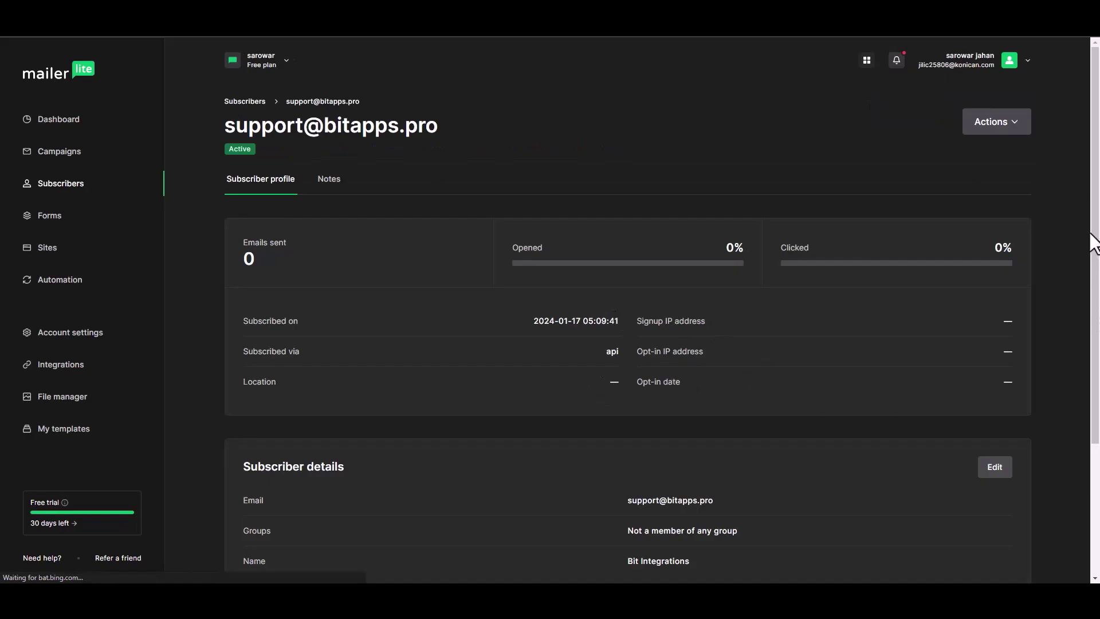
{"action": "left_click_drag", "start_coordinate": [1095, 240], "coordinate": [1091, 328]}
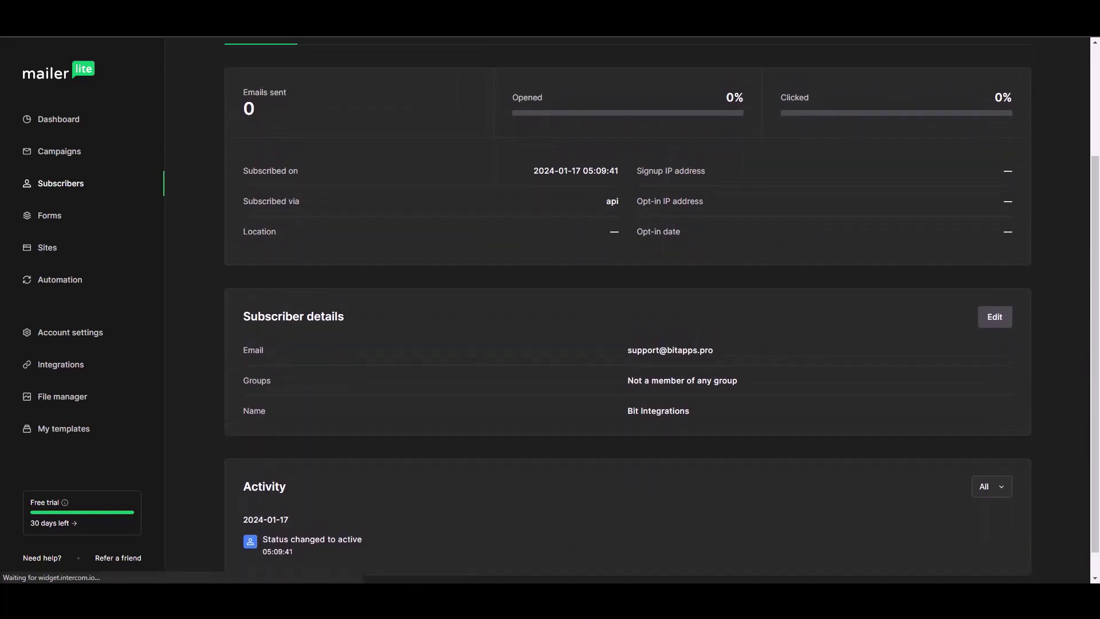